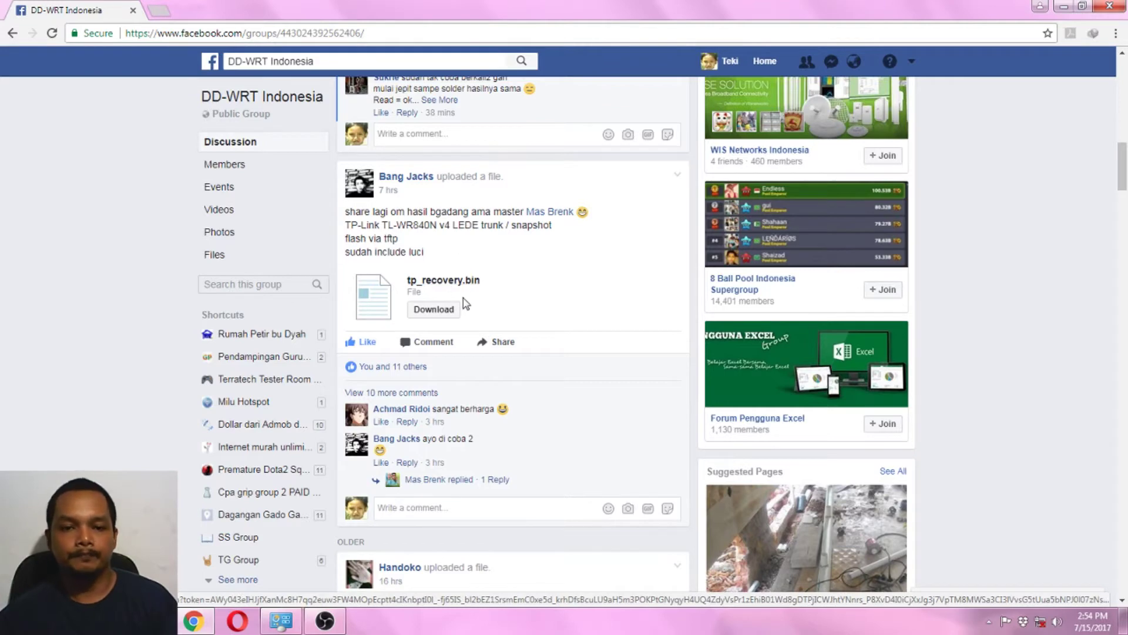
Bring the Firefox window with the Tftpd32 download page to the front.
mouse_move(194, 621)
left_click(217, 506)
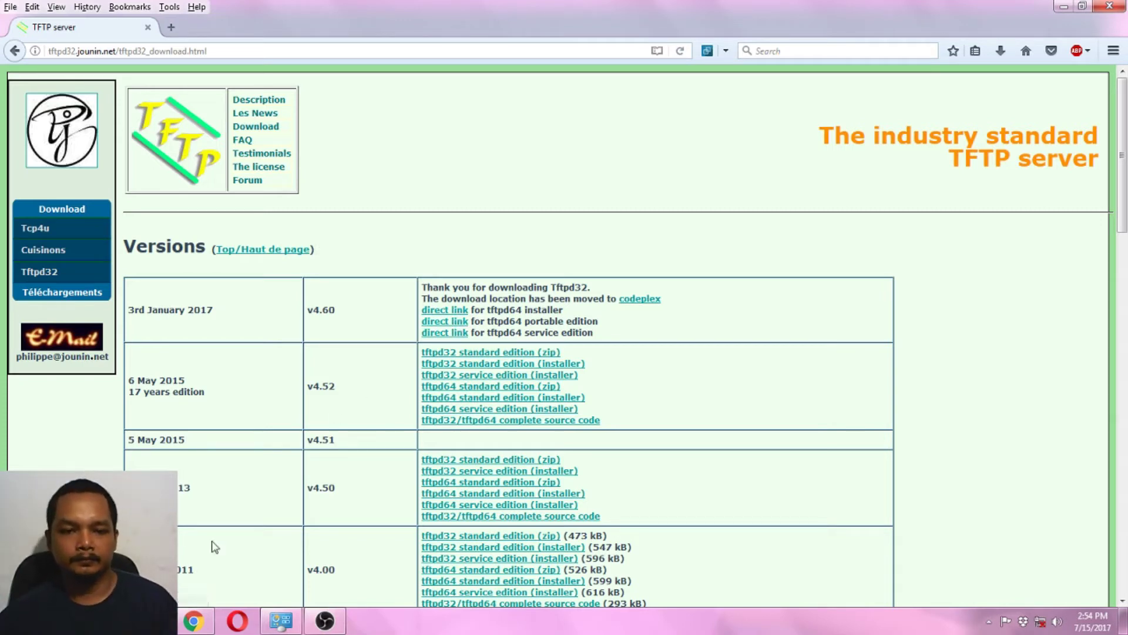
Download the v4.60 tftpd64 portable edition using its direct link.
key("alt+Tab")
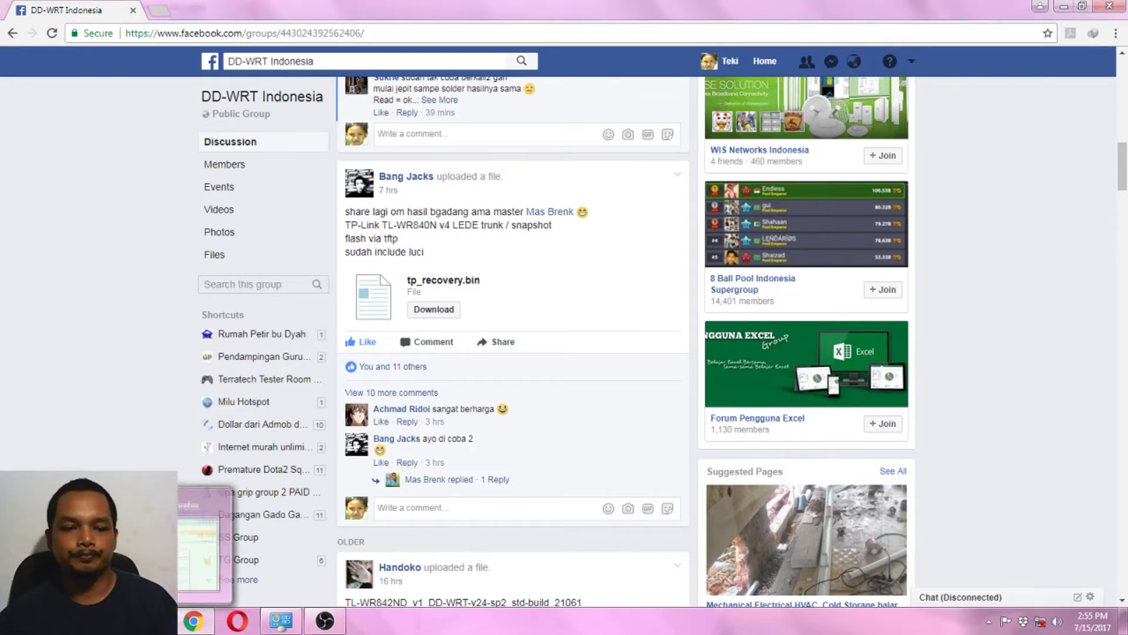
left_click(212, 529)
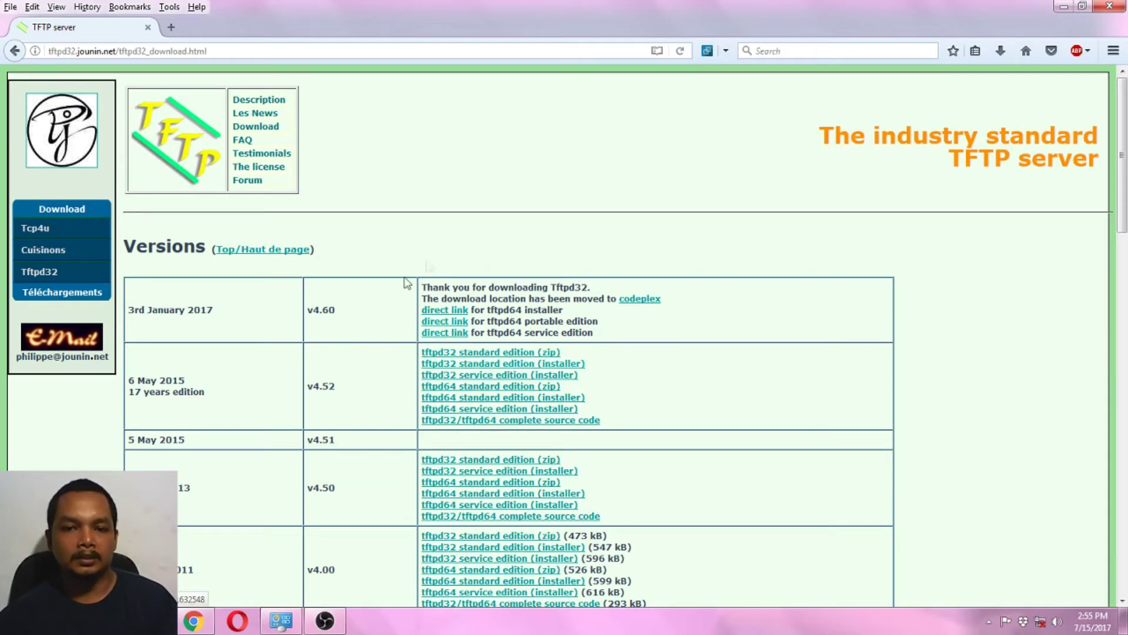
left_click(463, 323)
Open the 840v4 LEDE folder in Dropbox, briefly checking its tftp subfolder.
left_click(281, 621)
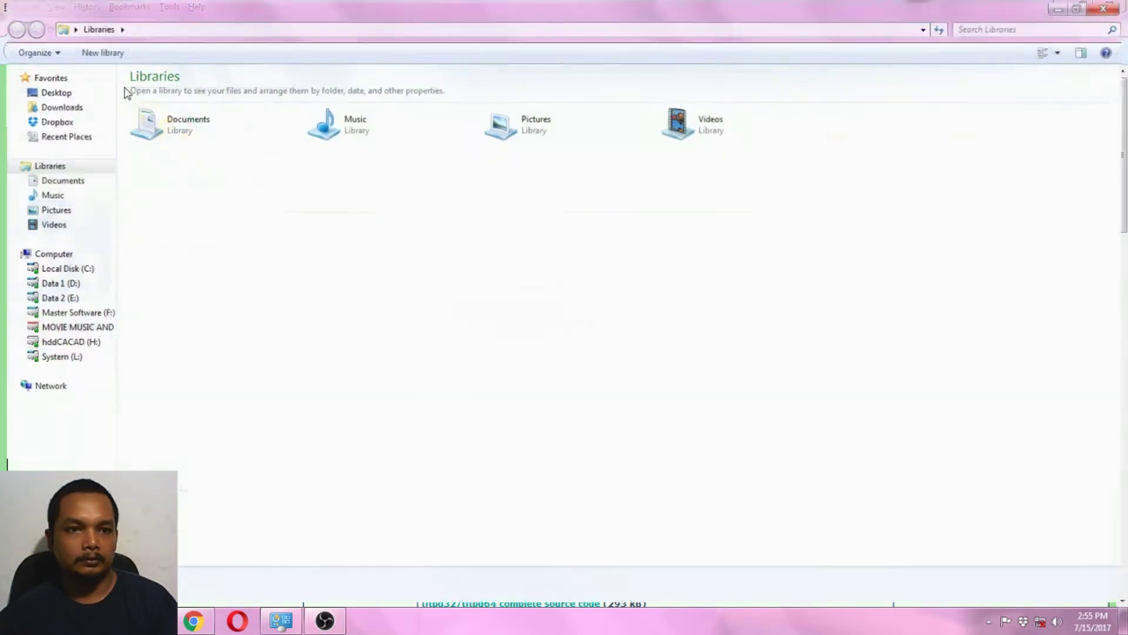
left_click(51, 120)
double_click(165, 125)
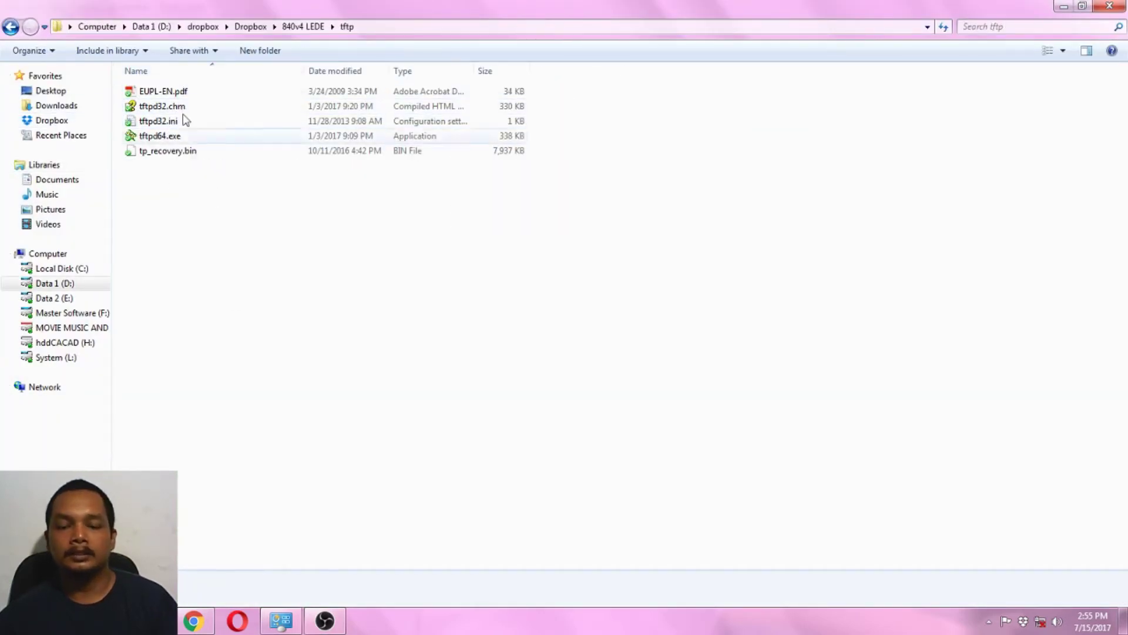
mouse_move(197, 627)
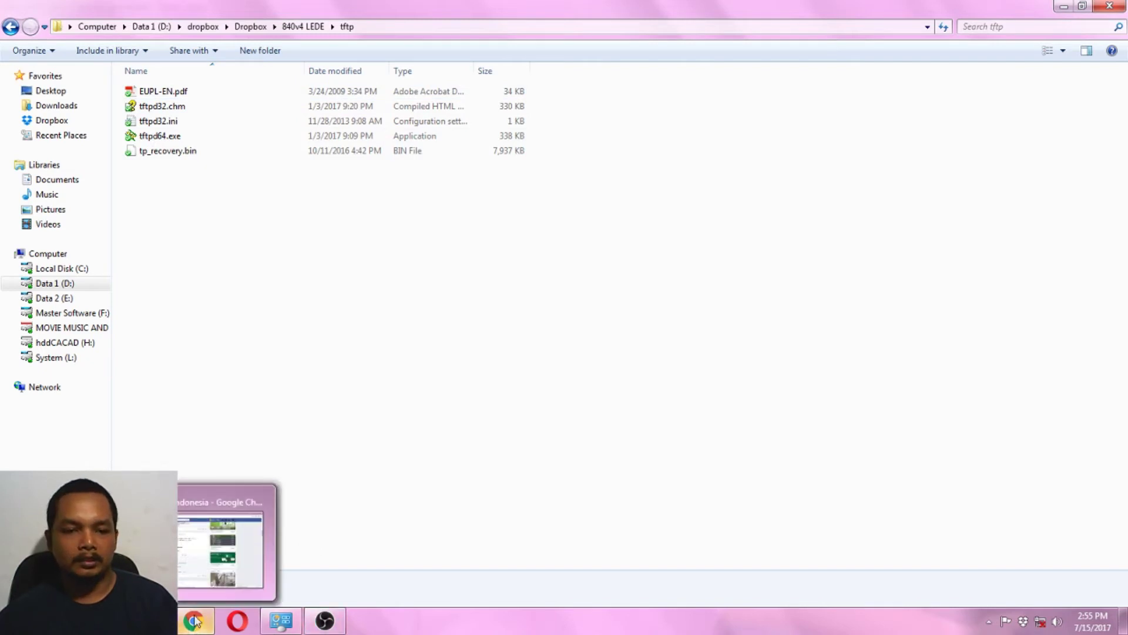
left_click(292, 27)
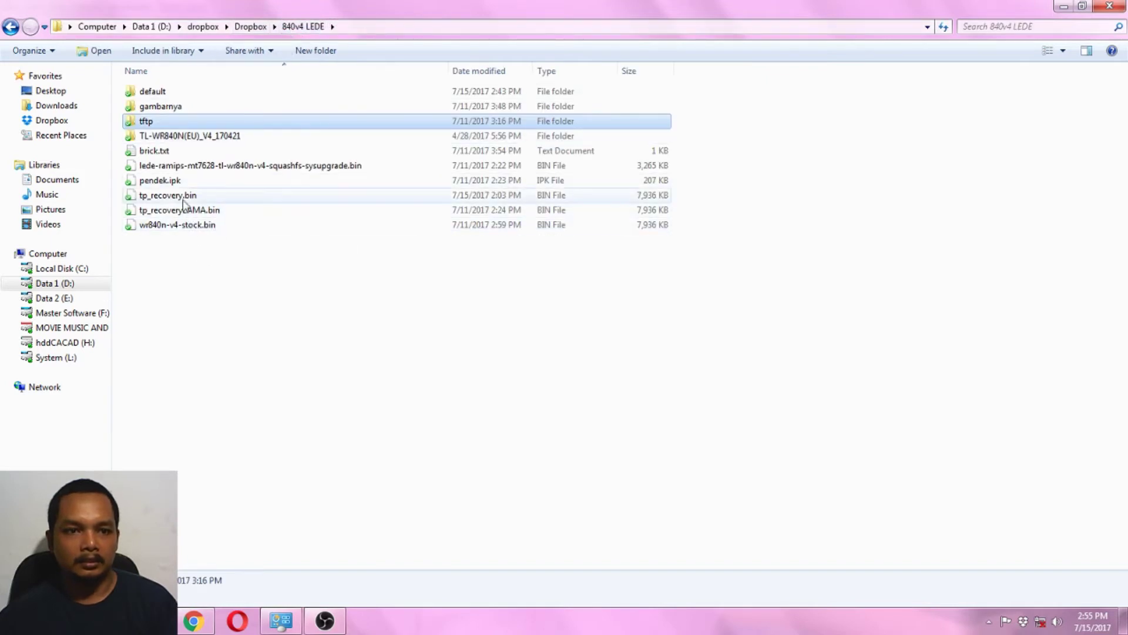
Copy tp_recovery.bin into the default folder, replacing the older existing copy.
left_click(183, 201)
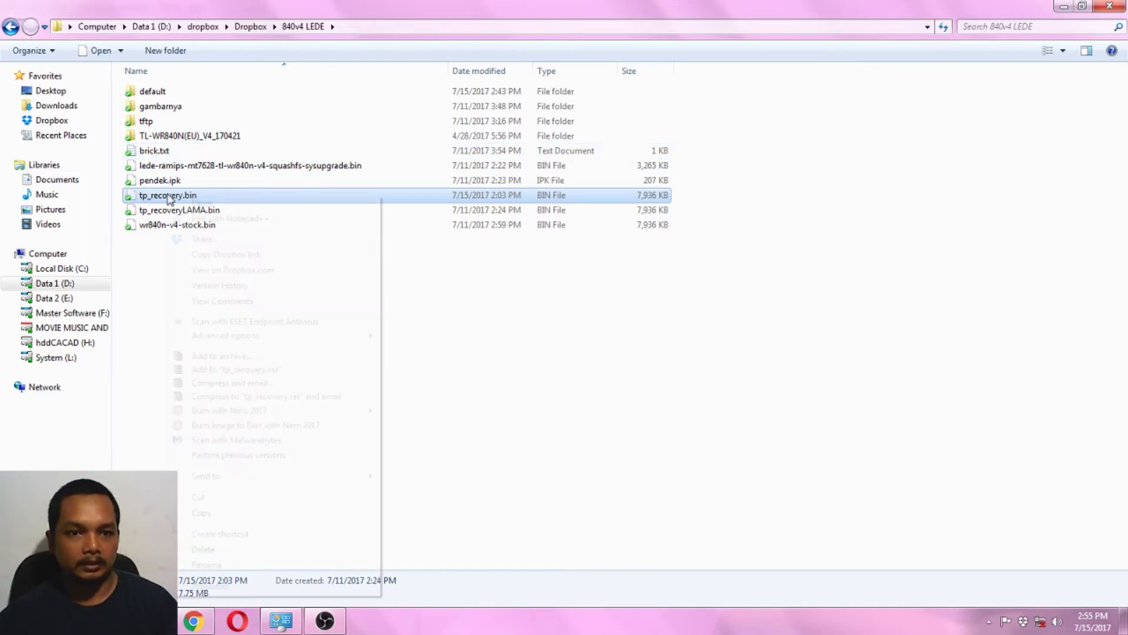
right_click(169, 199)
left_click(229, 513)
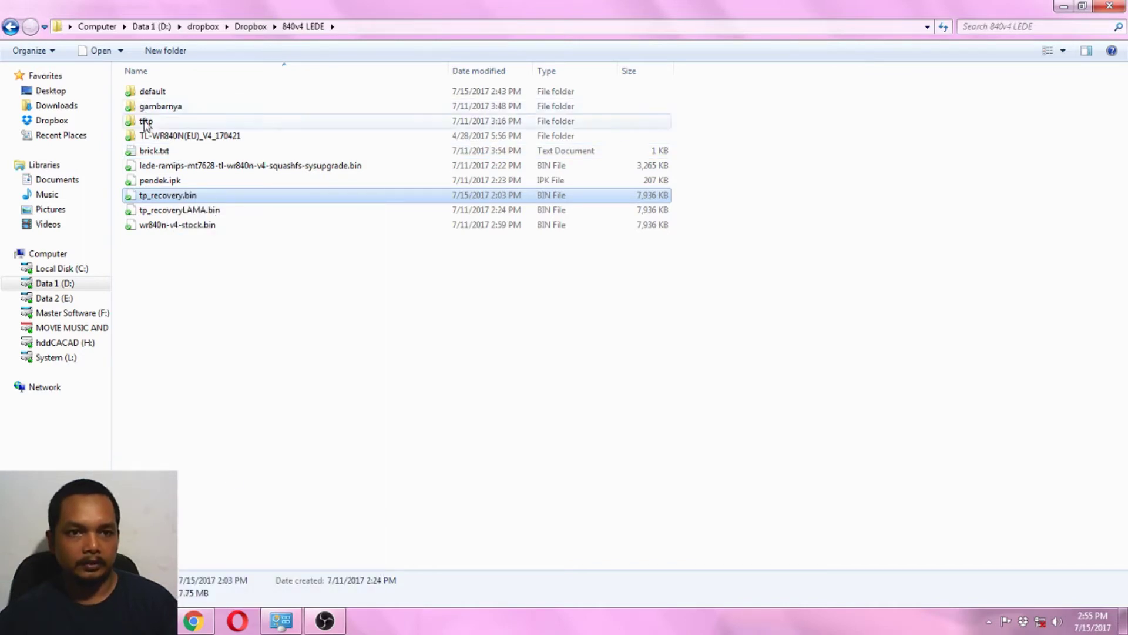
double_click(151, 97)
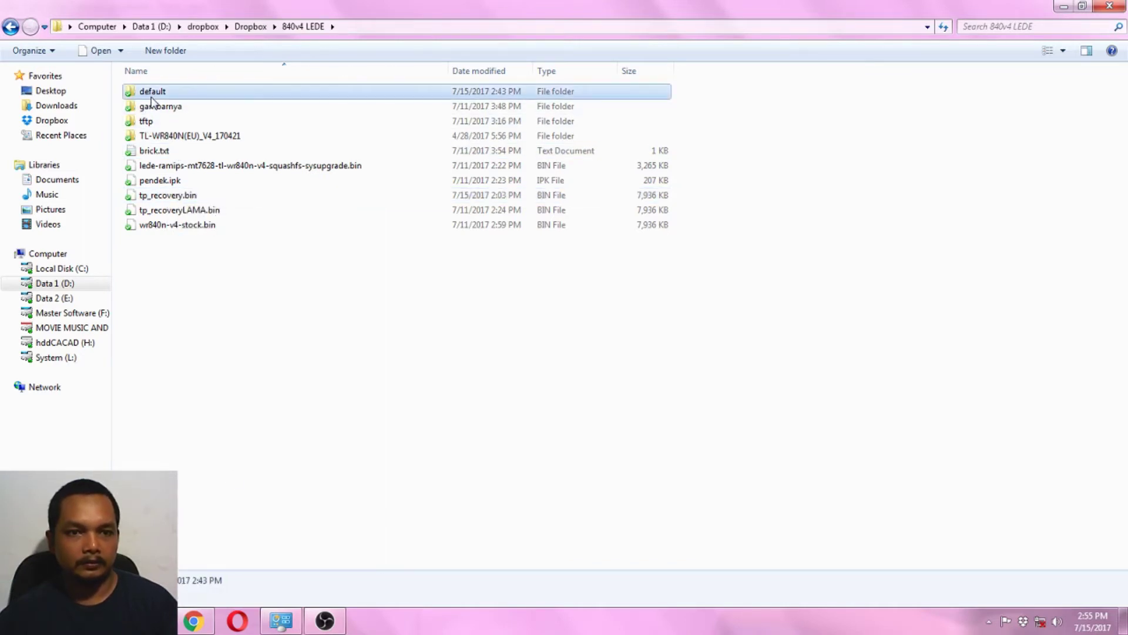
right_click(164, 149)
left_click(213, 243)
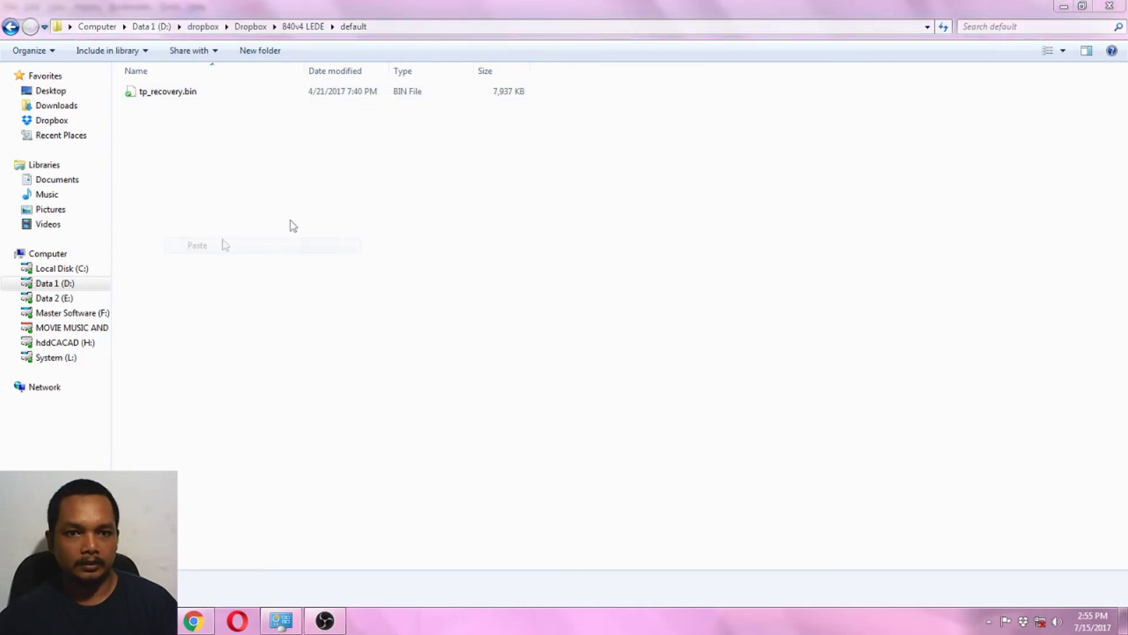
left_click(535, 282)
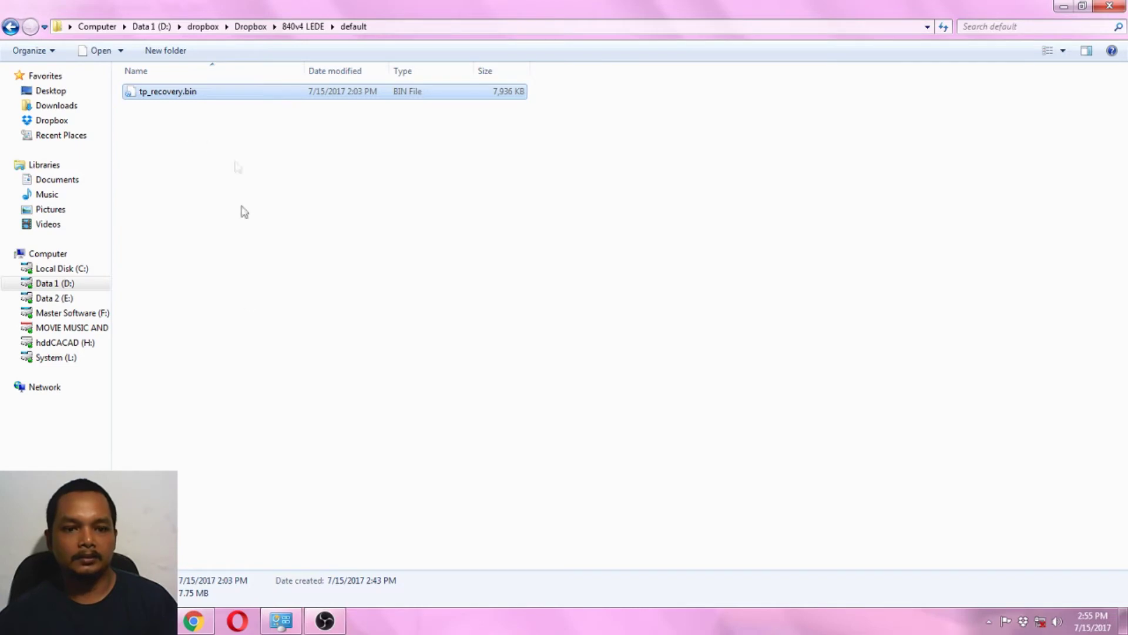
left_click(197, 623)
left_click(200, 623)
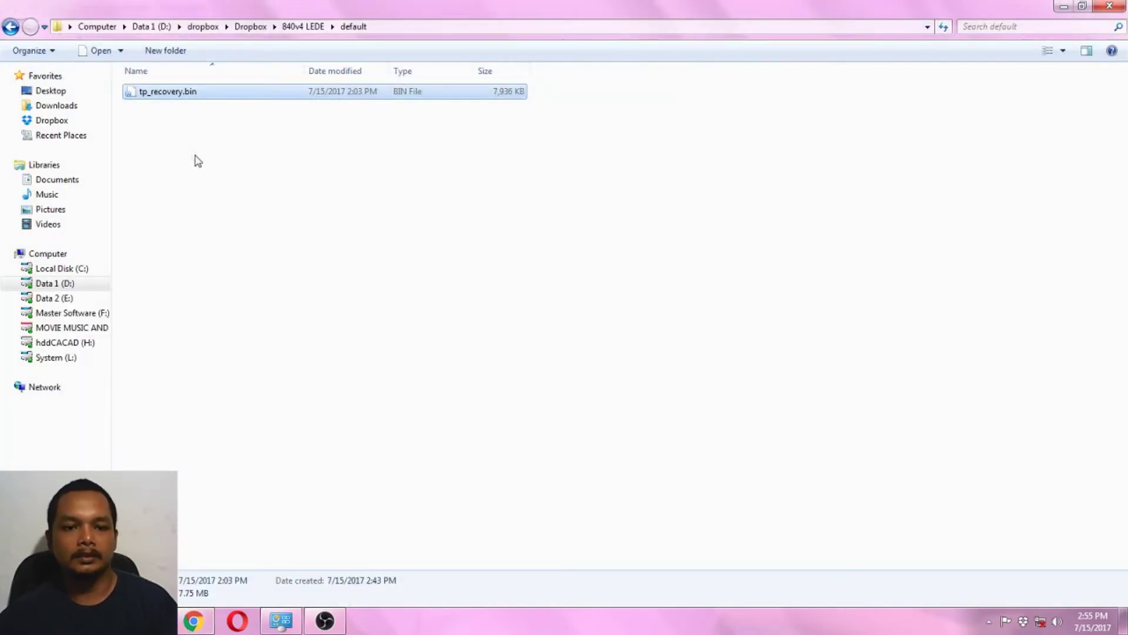
mouse_move(325, 621)
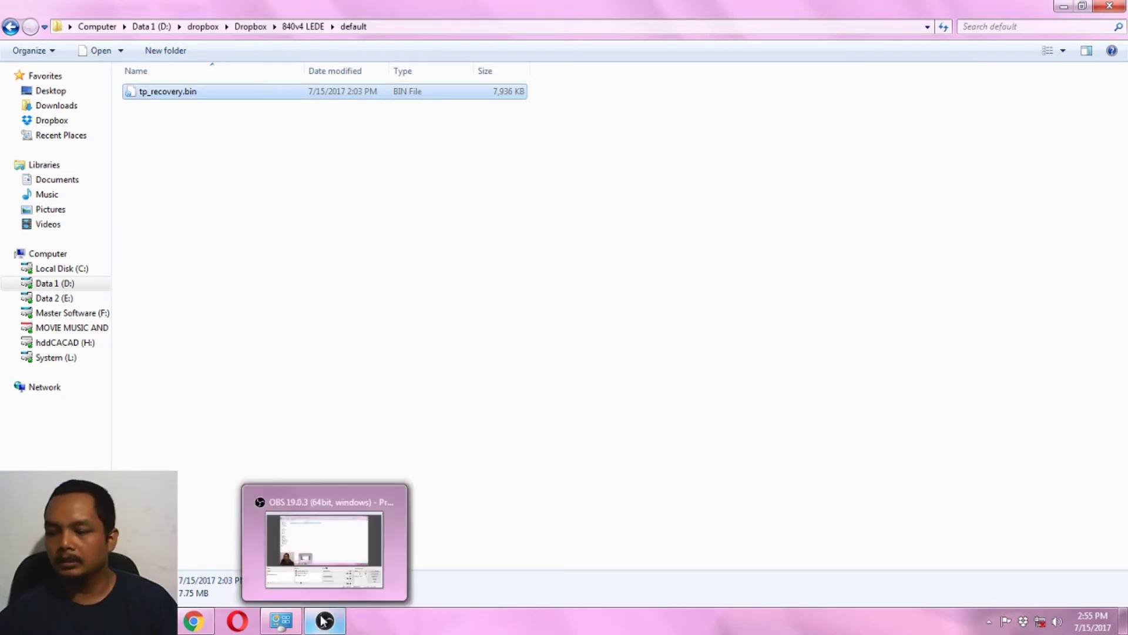
Give Local Area Connection 2 static IP 192.168.0.66 with gateway 192.168.0.1.
left_click(239, 312)
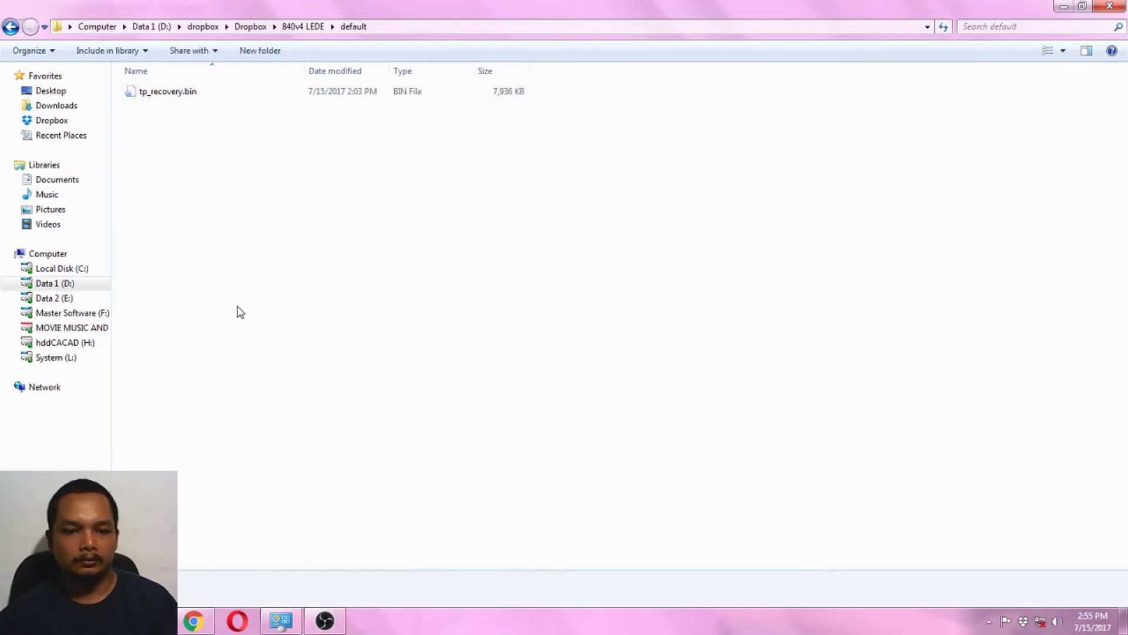
left_click(280, 621)
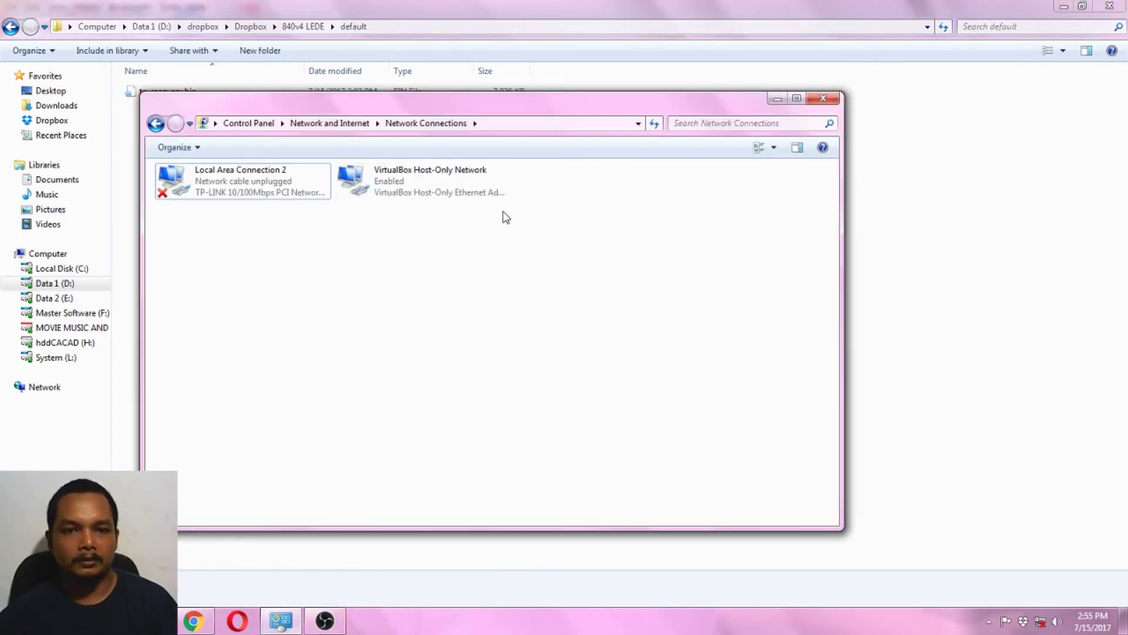
left_click(236, 187)
right_click(237, 187)
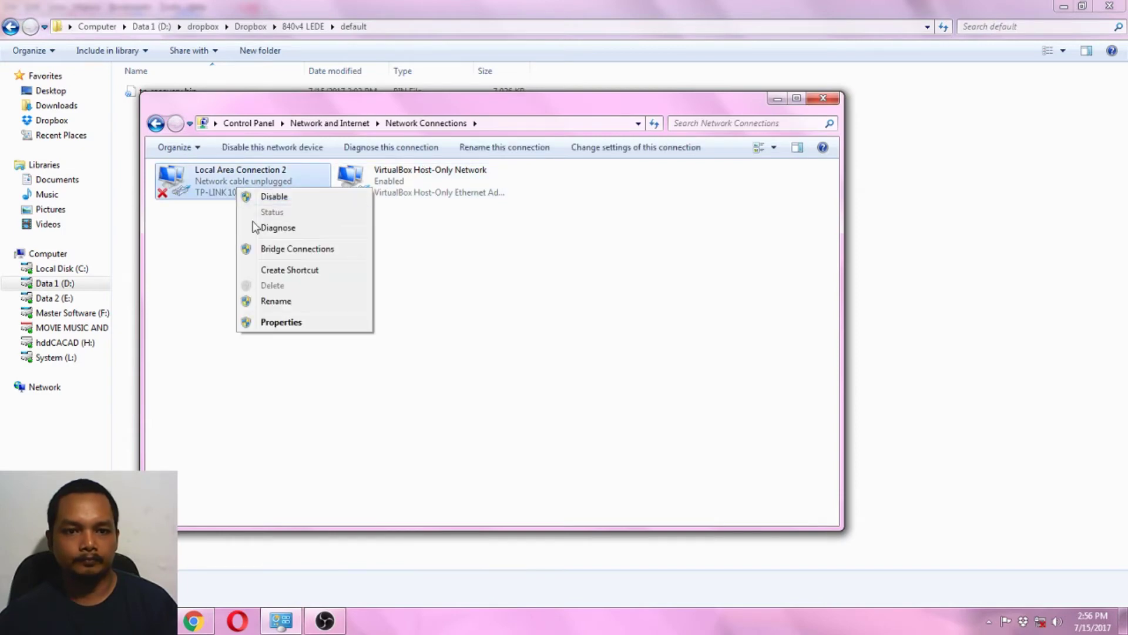
left_click(279, 325)
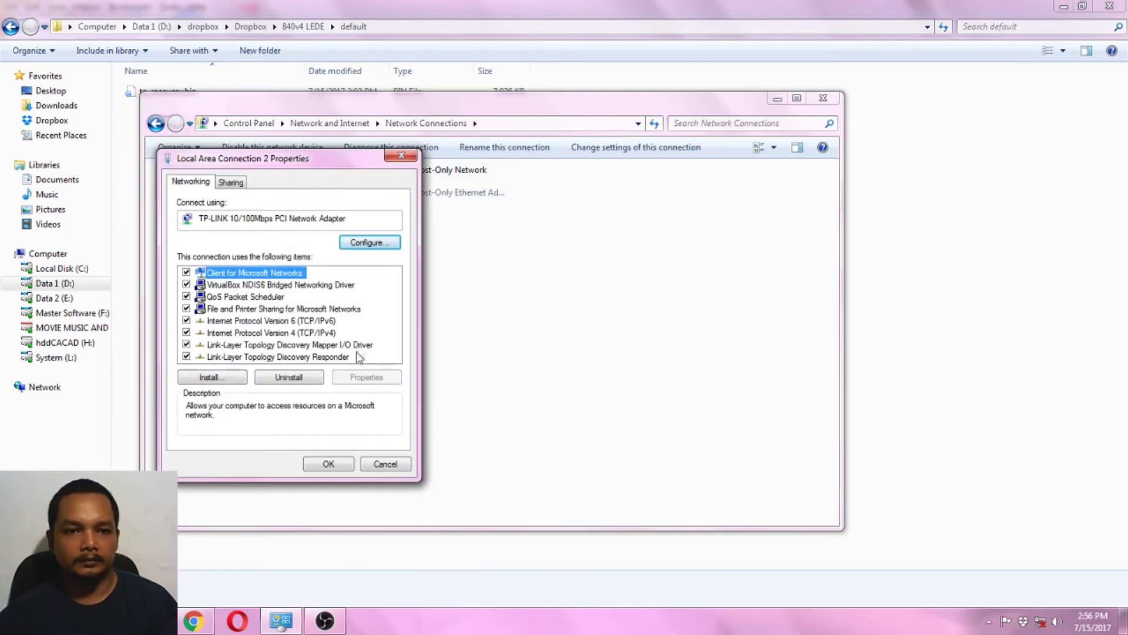
double_click(325, 333)
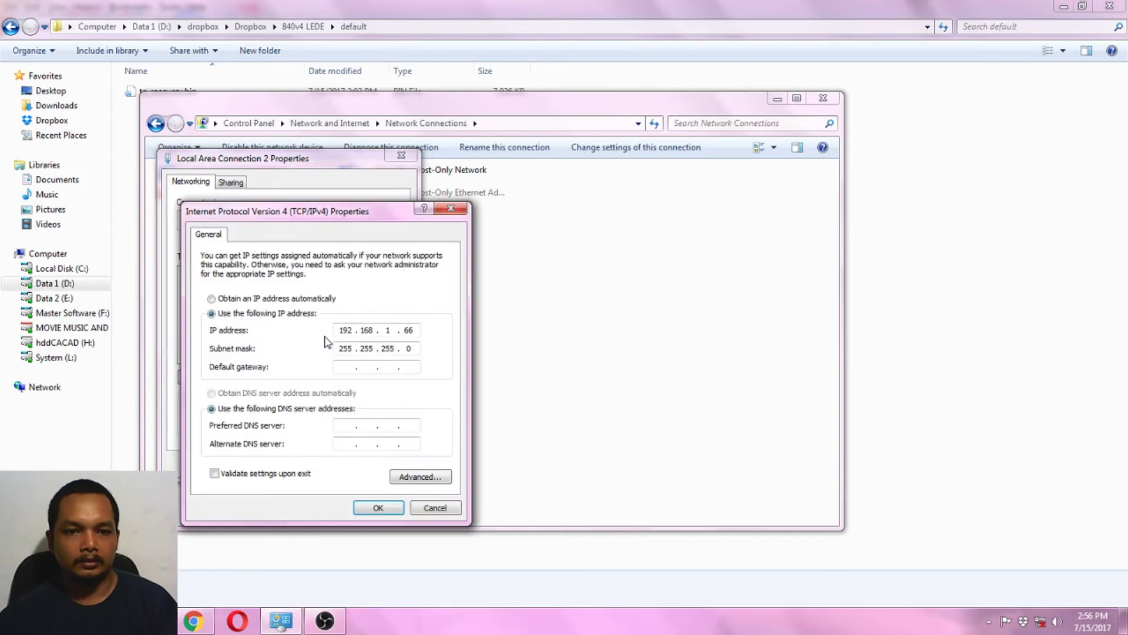
double_click(383, 330)
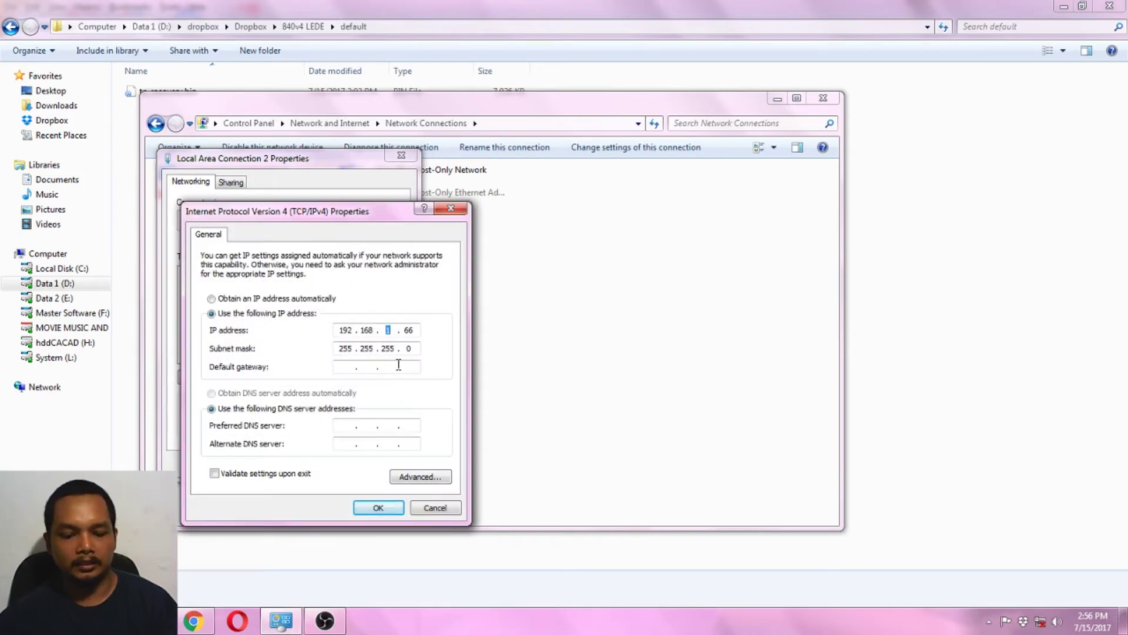
type("0")
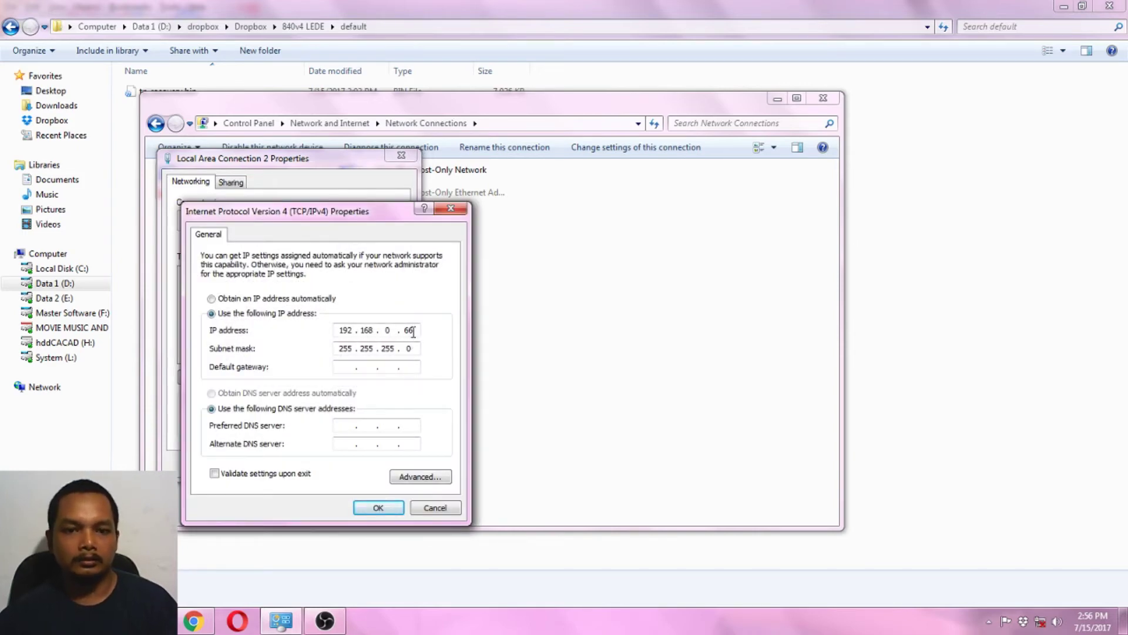
left_click(347, 366)
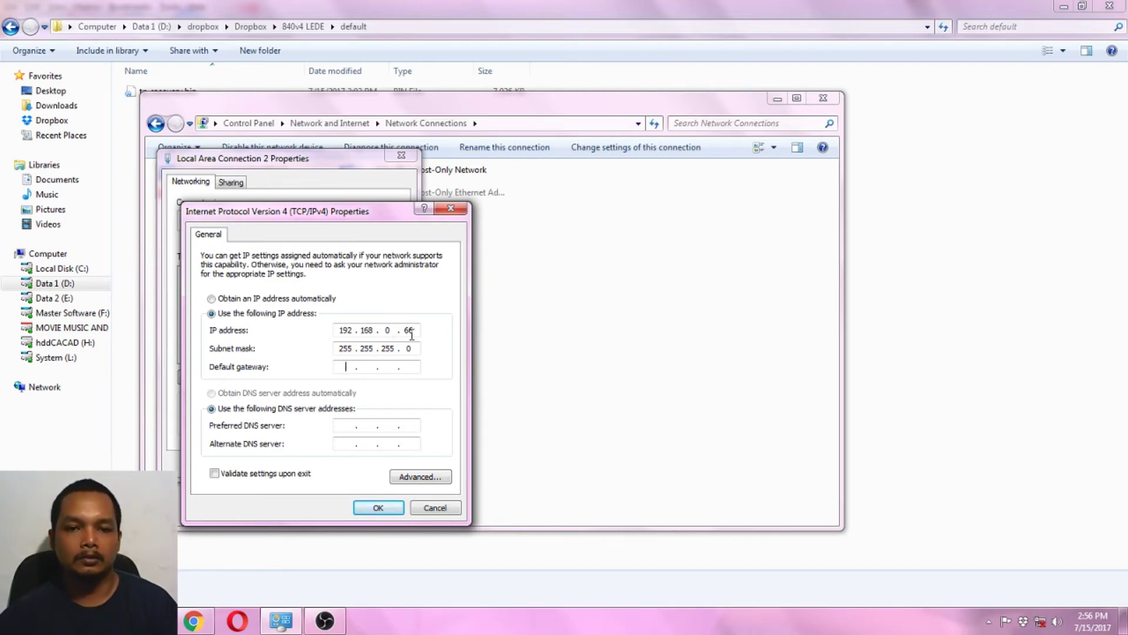
type("192 . 168 . 0 . 1")
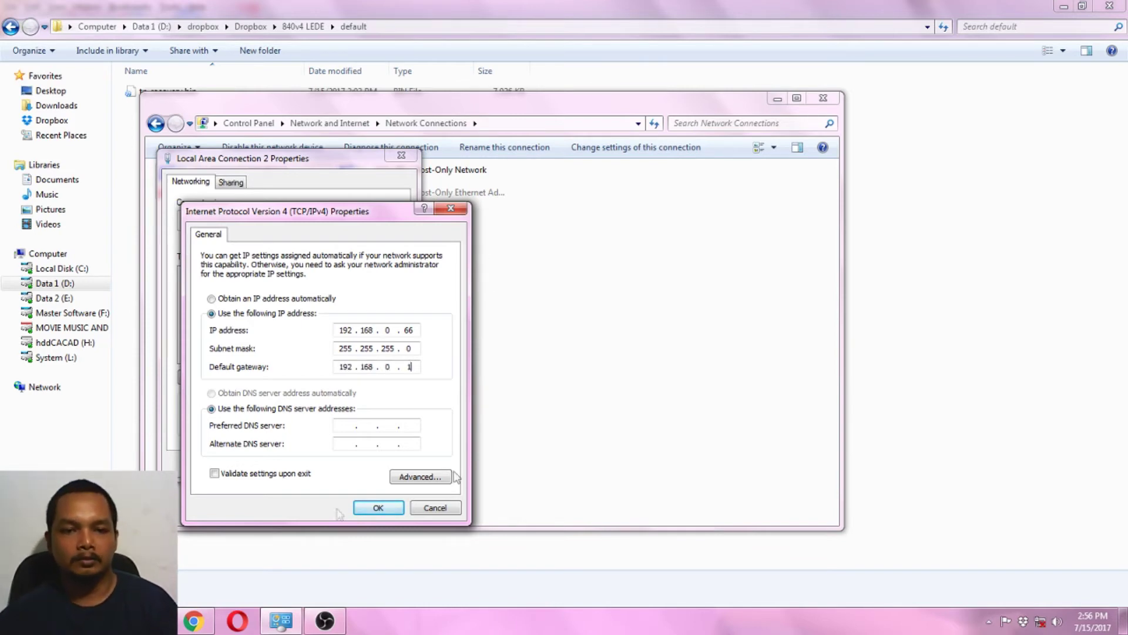
left_click(378, 507)
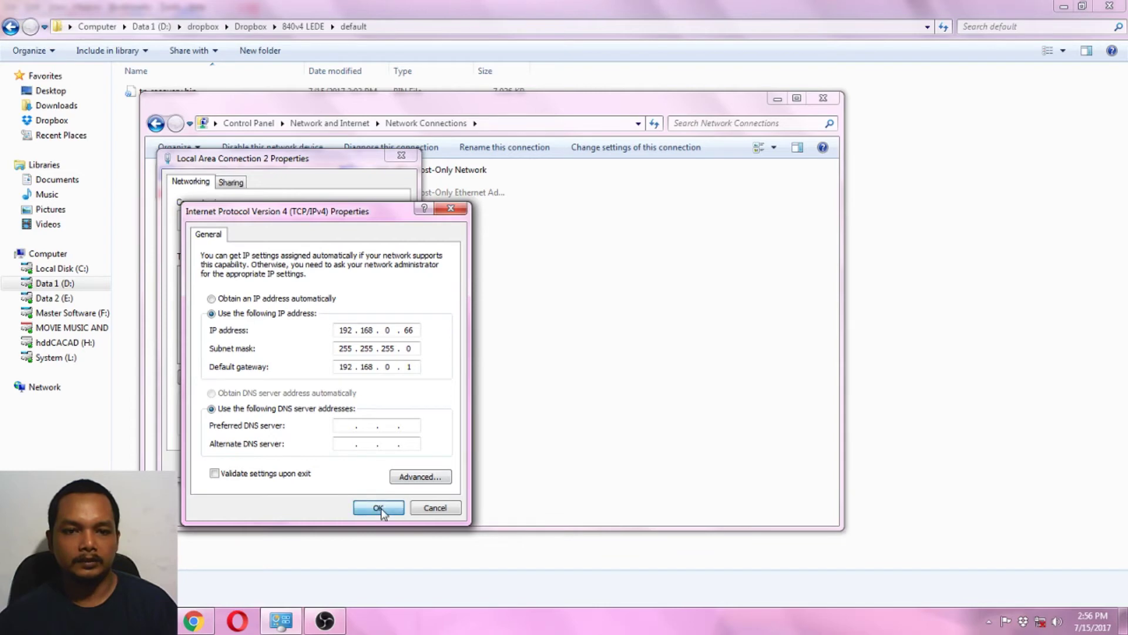
left_click(330, 465)
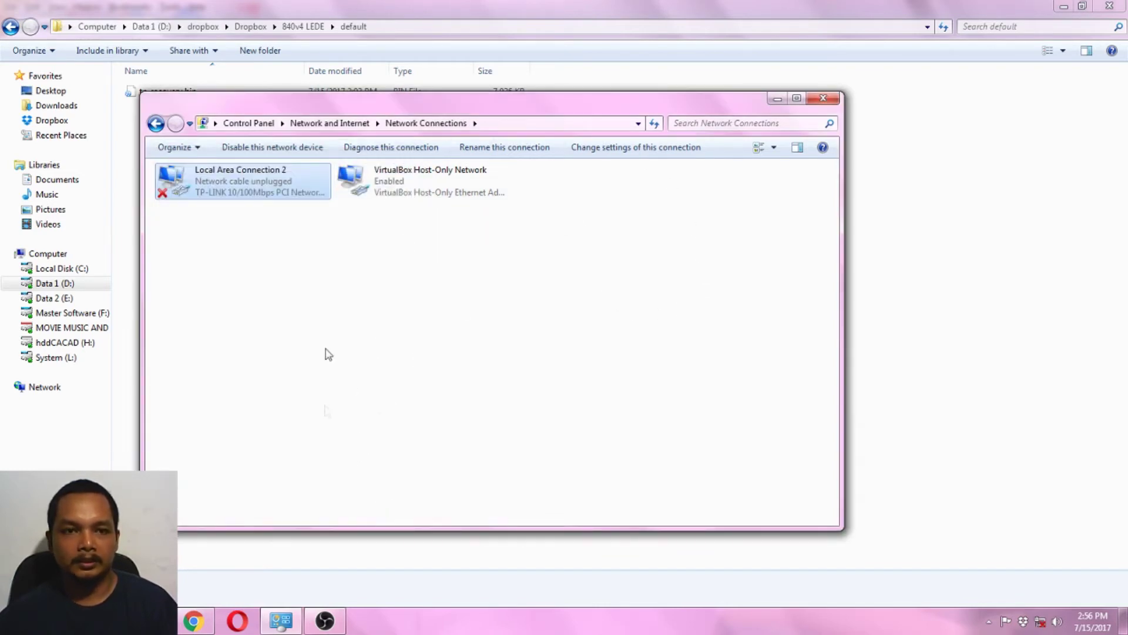
Open the 840v4 LEDE\tftp folder and select tftpd64.exe.
left_click(346, 6)
left_click(304, 26)
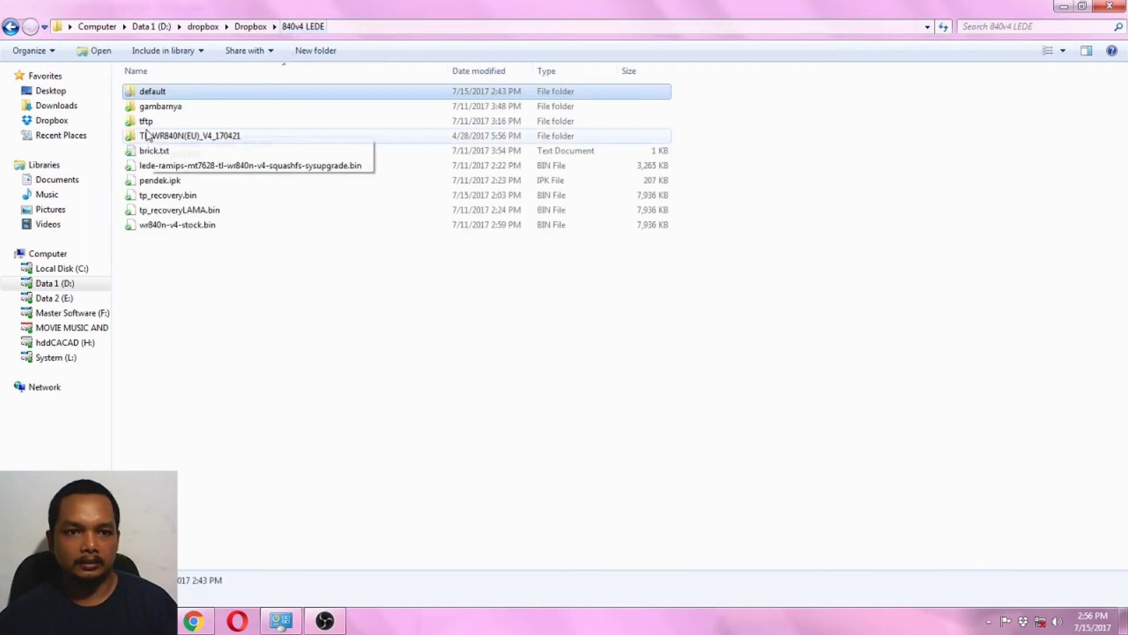
double_click(150, 121)
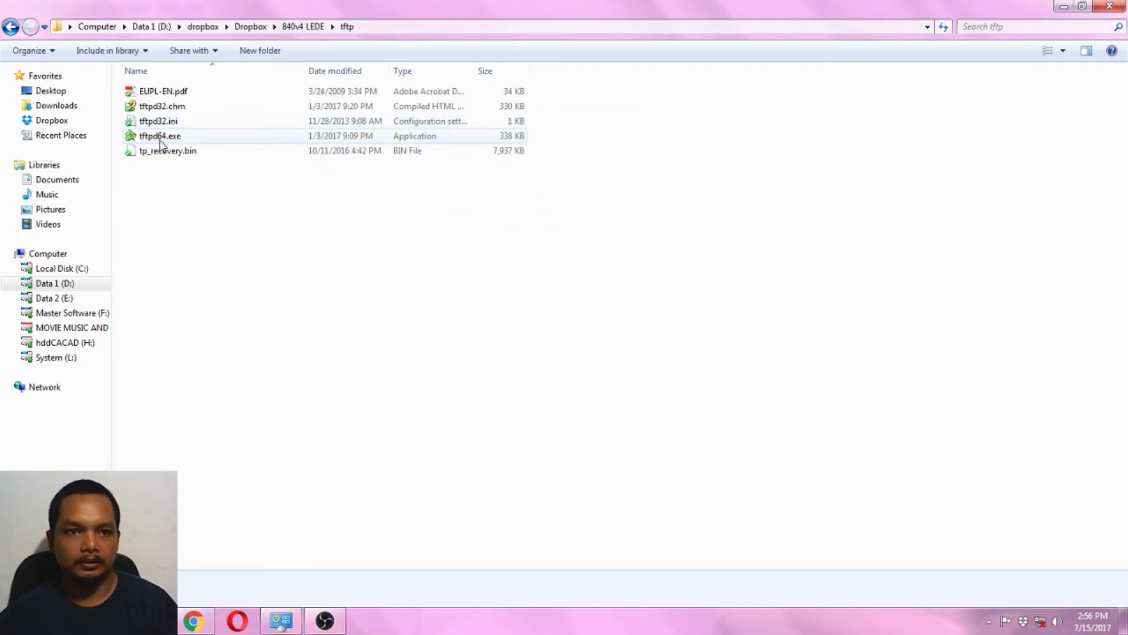
left_click(162, 140)
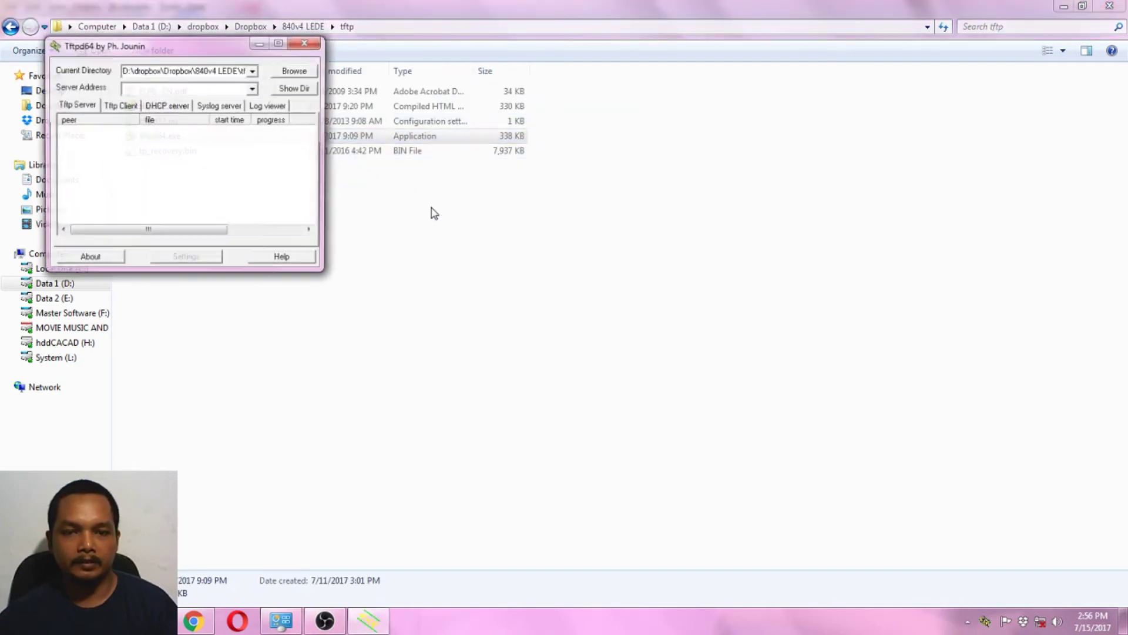
Set Tftpd64's directory to 840v4 LEDE\default and serve on the 192.168.0.66 TP-LINK interface.
left_click_drag(207, 57, 487, 209)
left_click(573, 224)
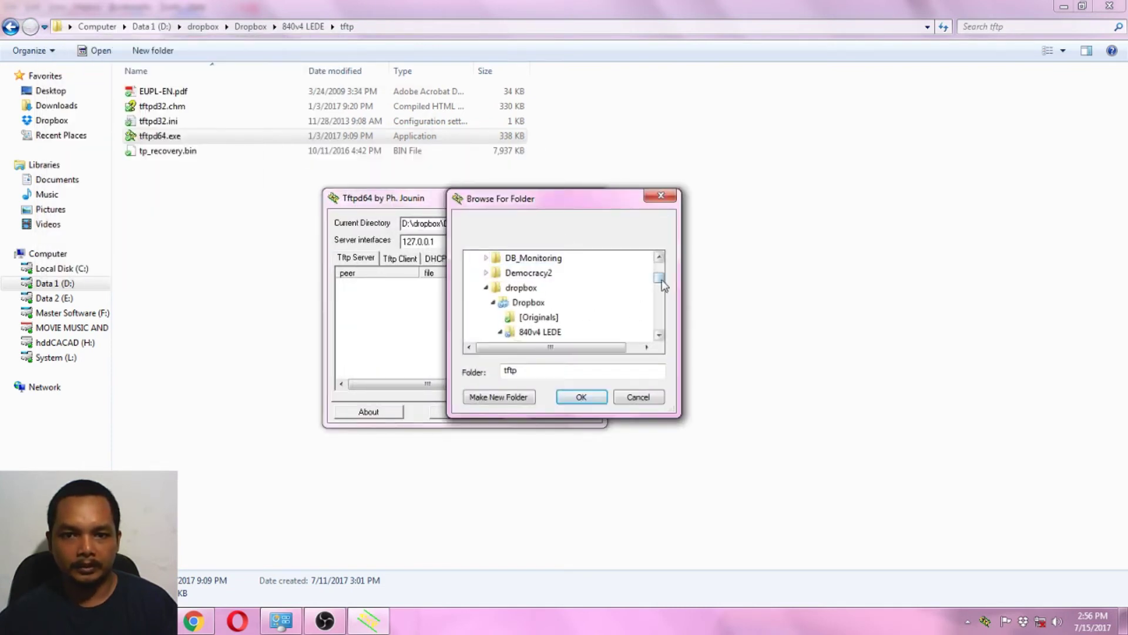
left_click_drag(660, 279, 660, 281)
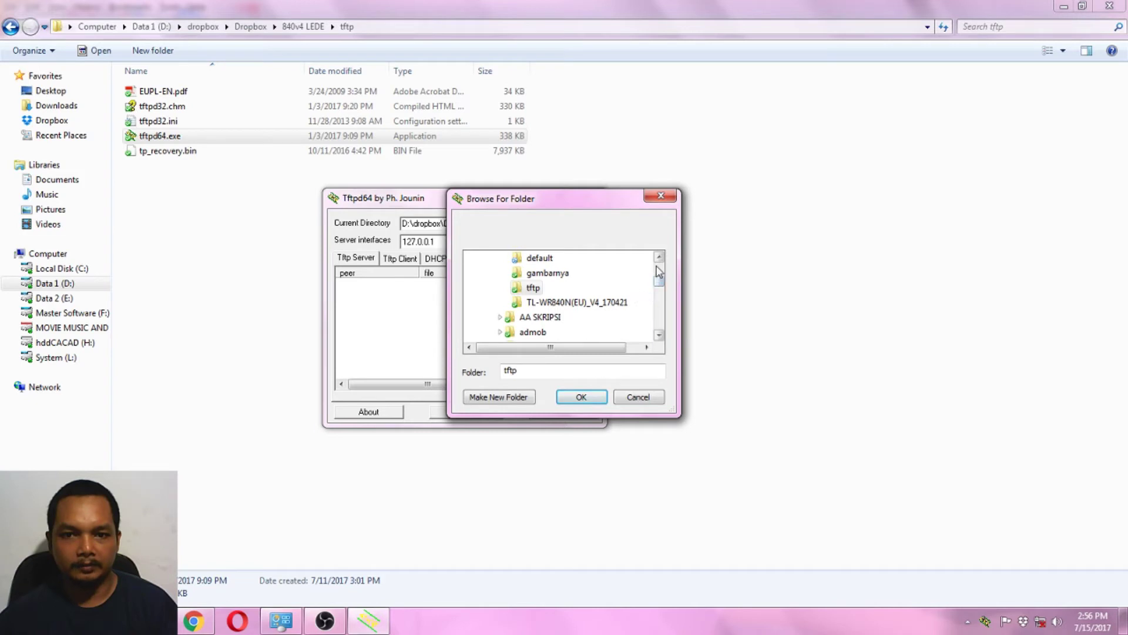
left_click(659, 259)
left_click(660, 259)
left_click(539, 288)
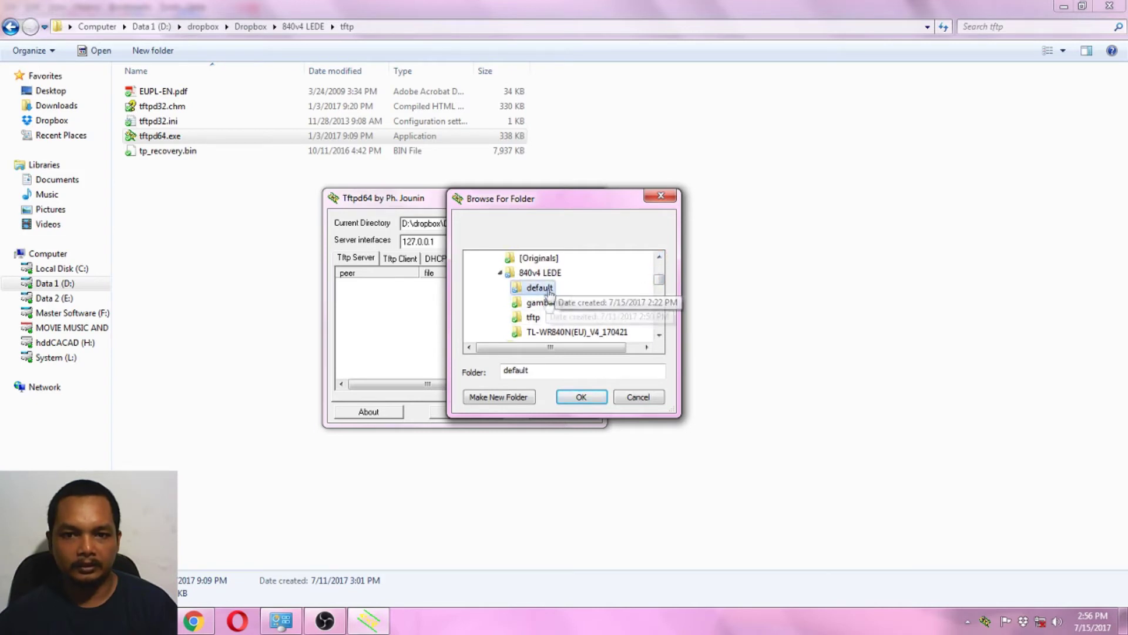
left_click(579, 397)
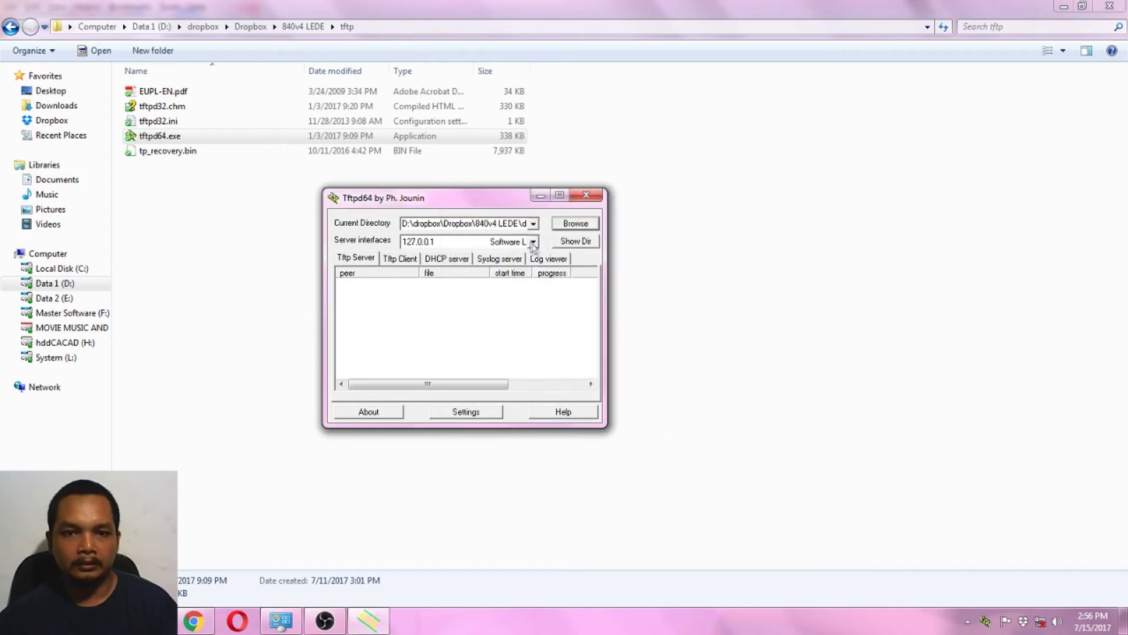
left_click(533, 242)
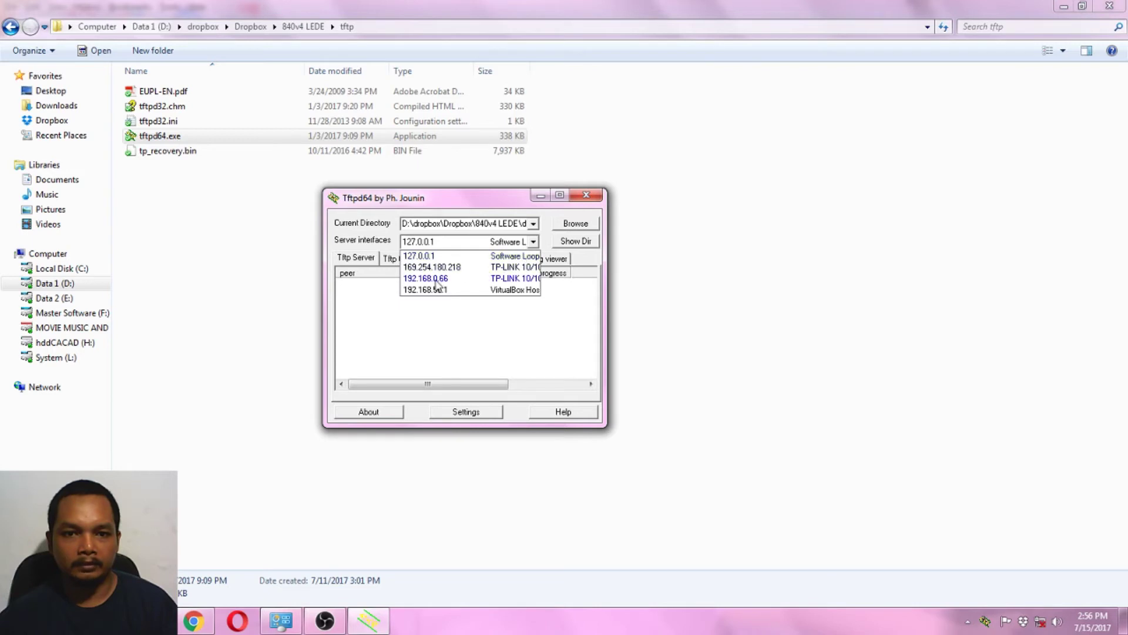
left_click(438, 285)
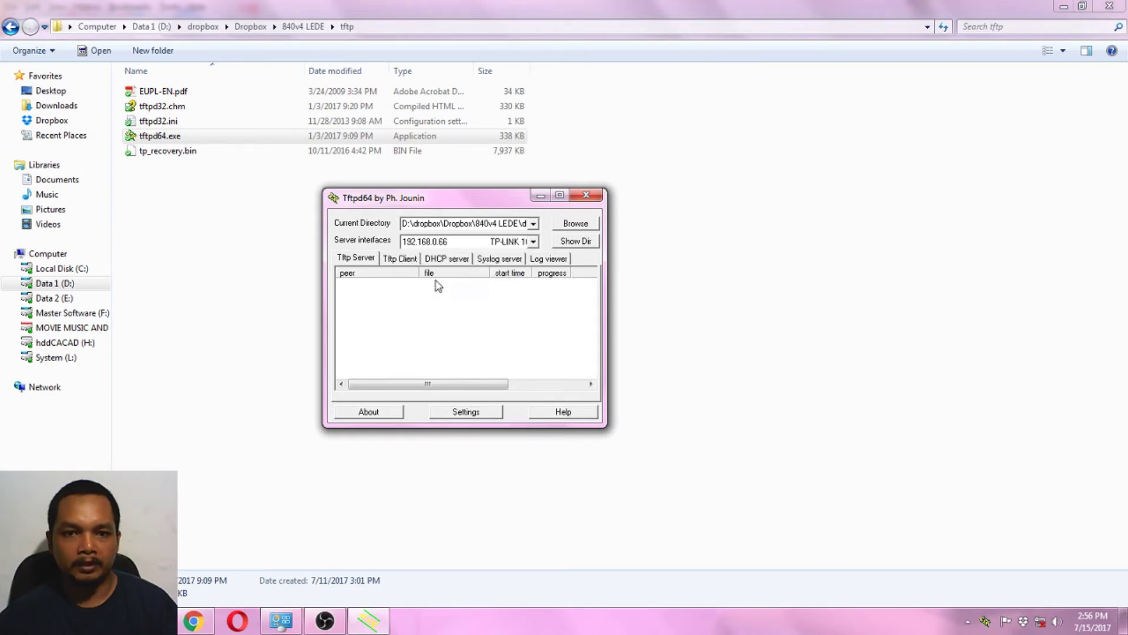
Watch the Tftpd64 log while 192.168.0.2 downloads tp_recovery.bin (8126464 bytes).
left_click(552, 259)
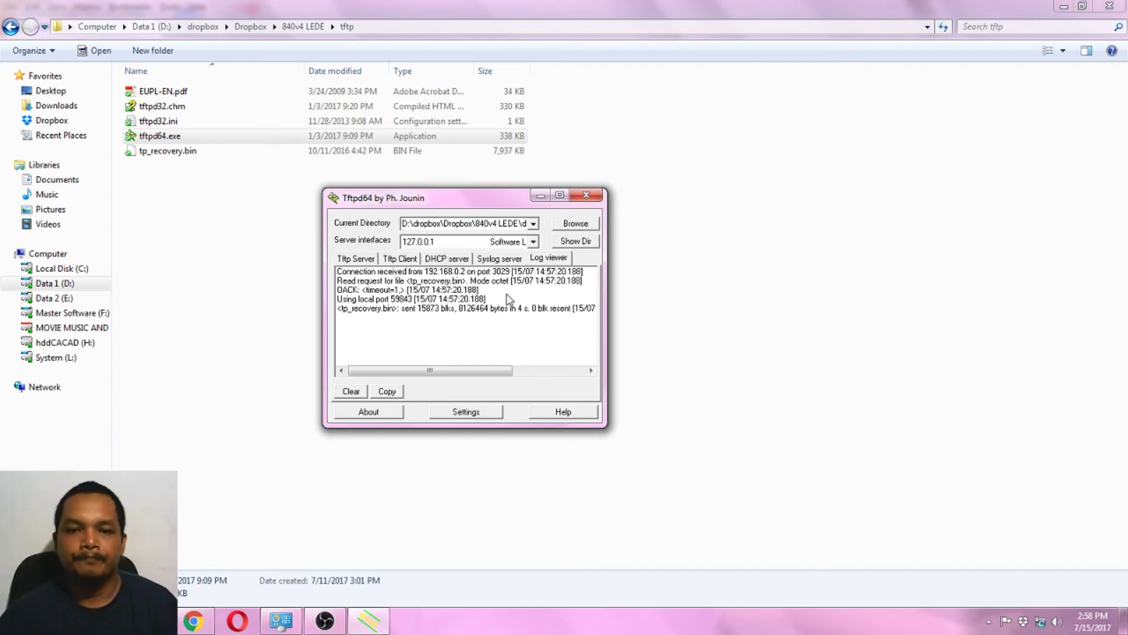
Close Tftpd64 and change Local Area Connection 2 to 192.168.1.66 with no gateway.
left_click(588, 195)
key("alt+Tab")
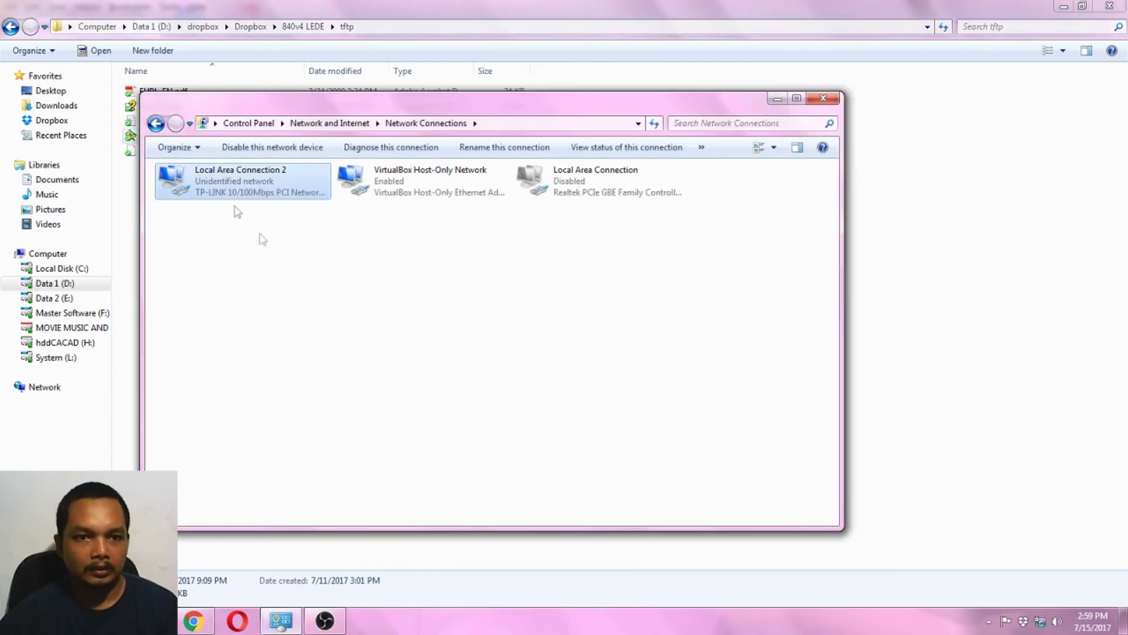
right_click(218, 177)
left_click(261, 311)
left_click(319, 334)
double_click(319, 334)
double_click(407, 367)
key("BackSpace")
key("BackSpace")
key("BackSpace")
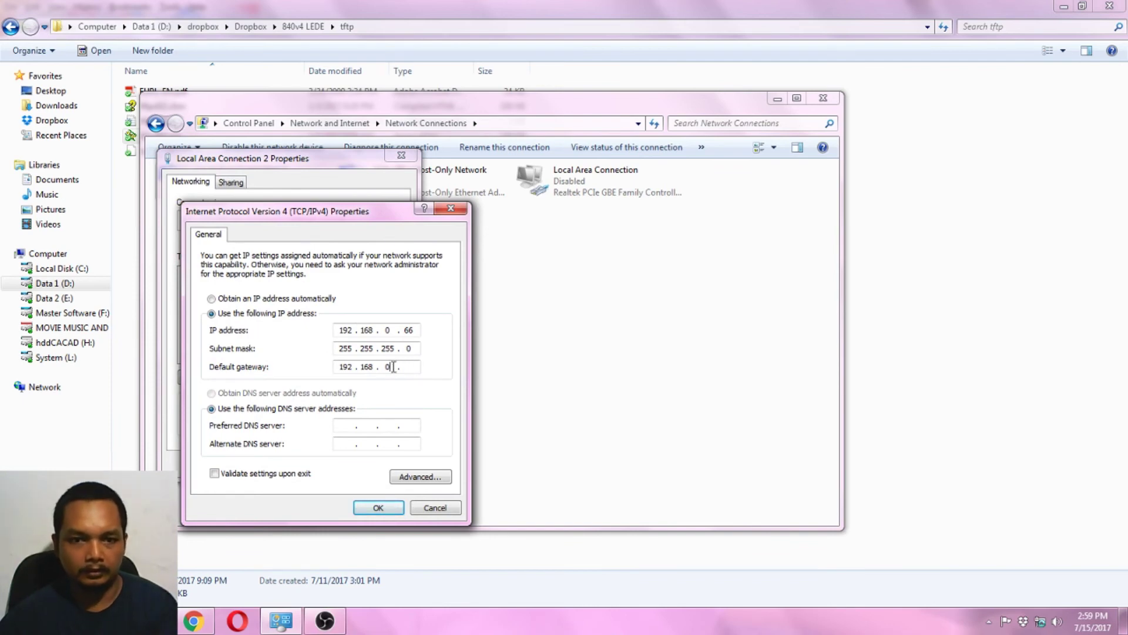
key("BackSpace")
key("BackSpace")
key("BackSpace")
key("BackSpace")
key("BackSpace")
key("BackSpace")
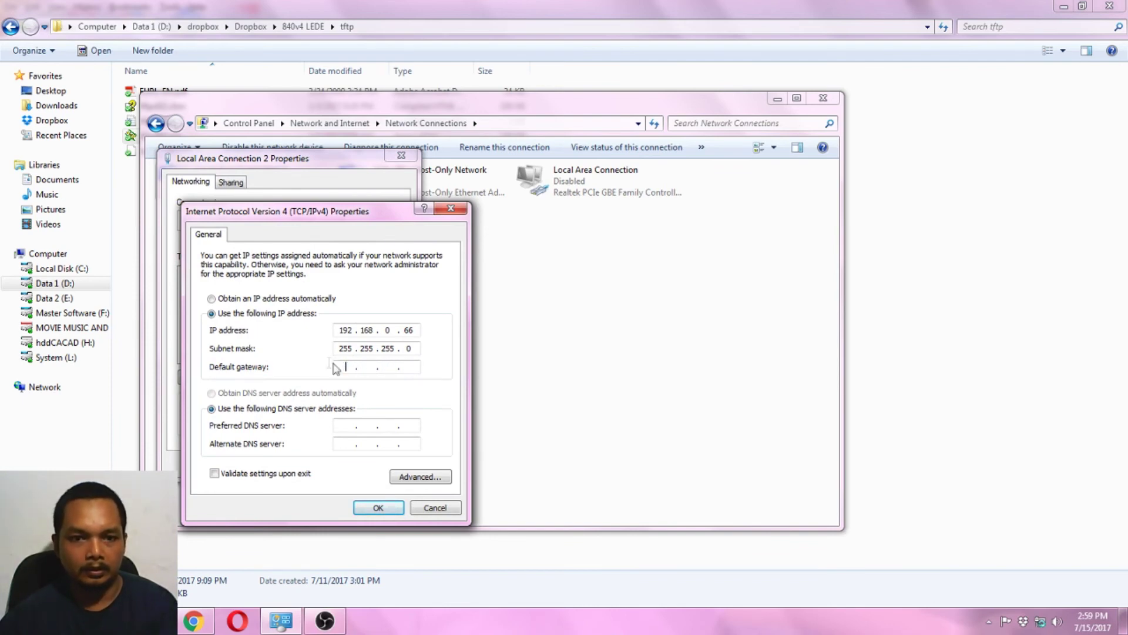
double_click(377, 330)
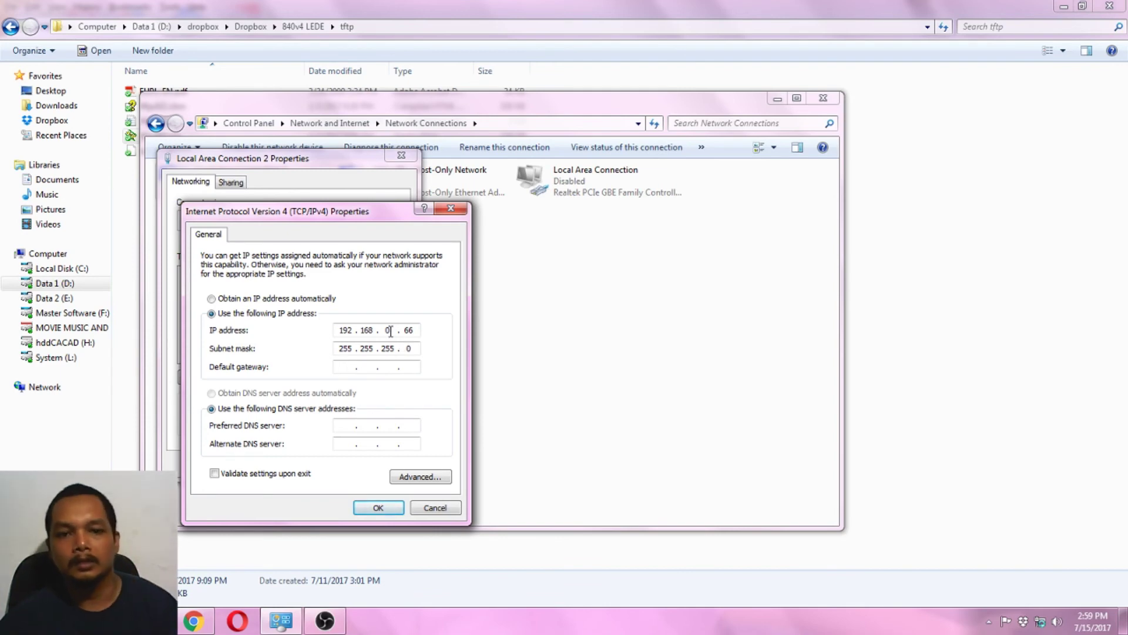
left_click(377, 507)
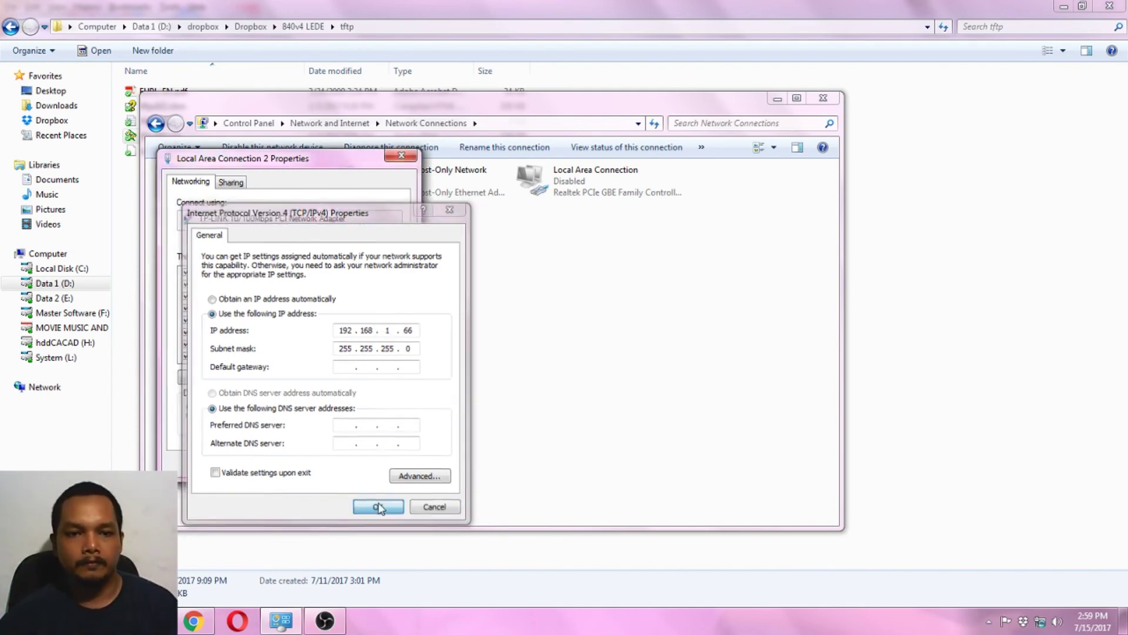
left_click(340, 465)
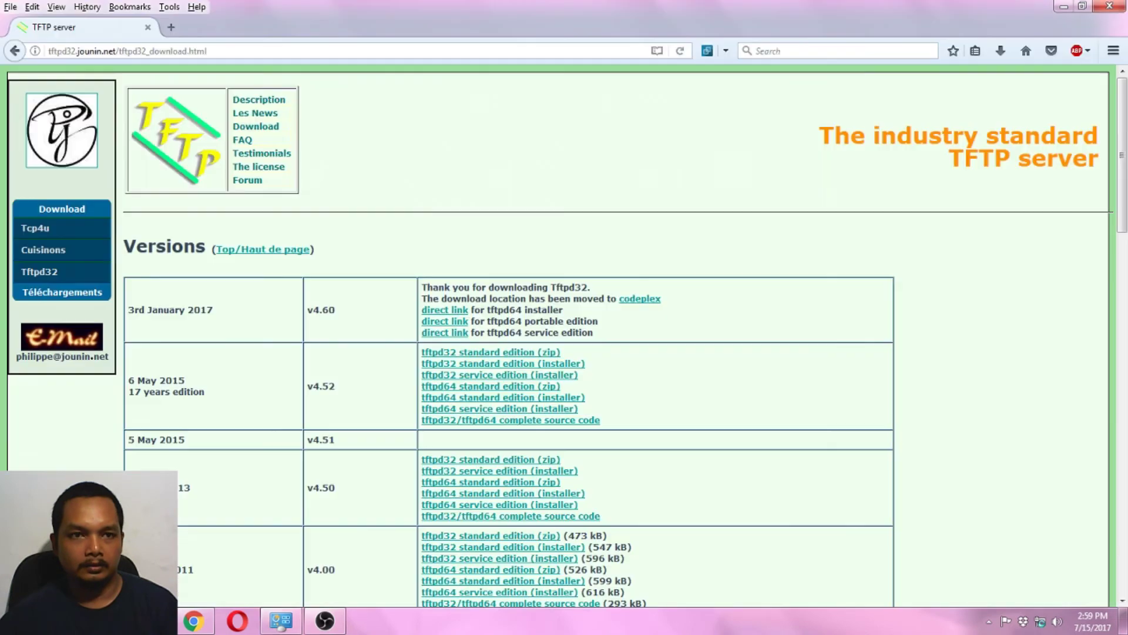
Load 192.168.1.1 in a new tab and log in to LuCI with the router password.
left_click(172, 27)
type("192")
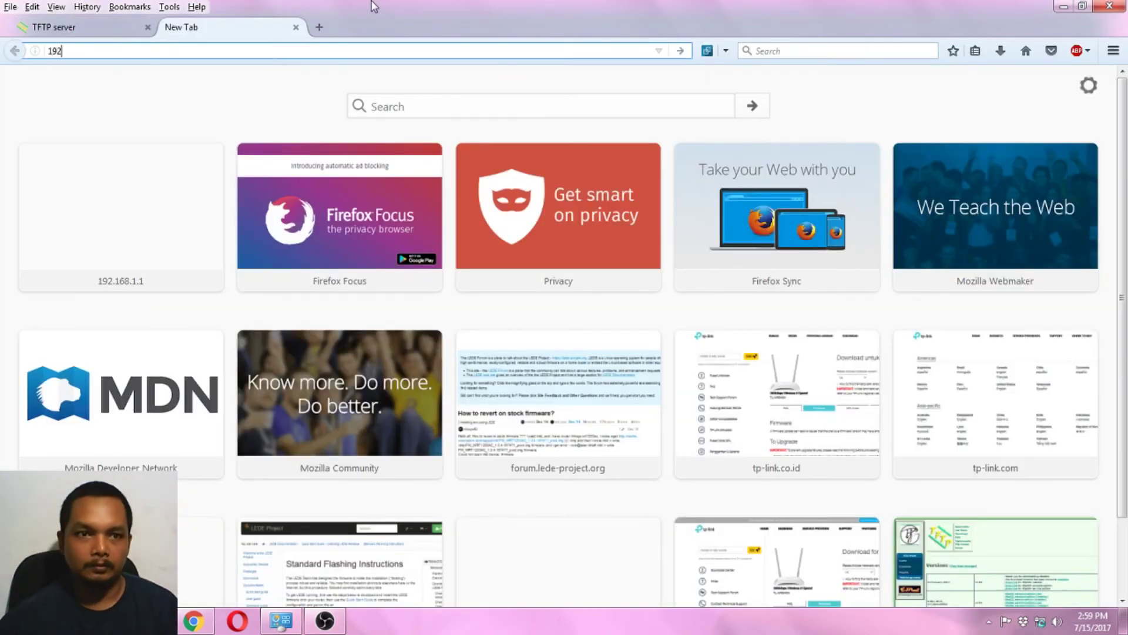
type(".168.1.1")
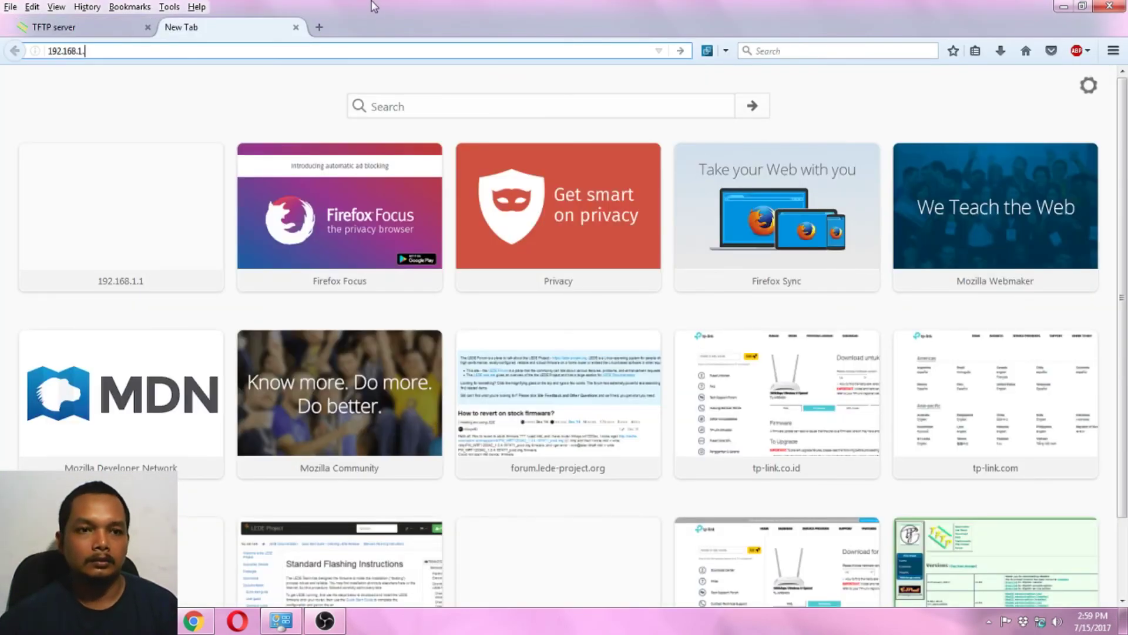
key("Return")
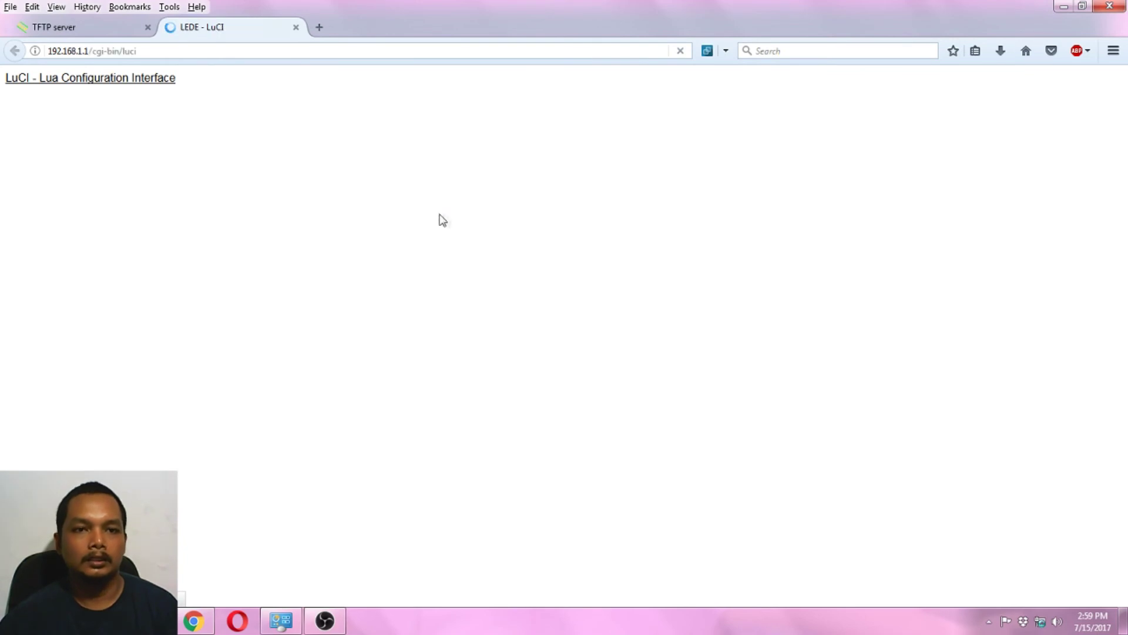
left_click(446, 286)
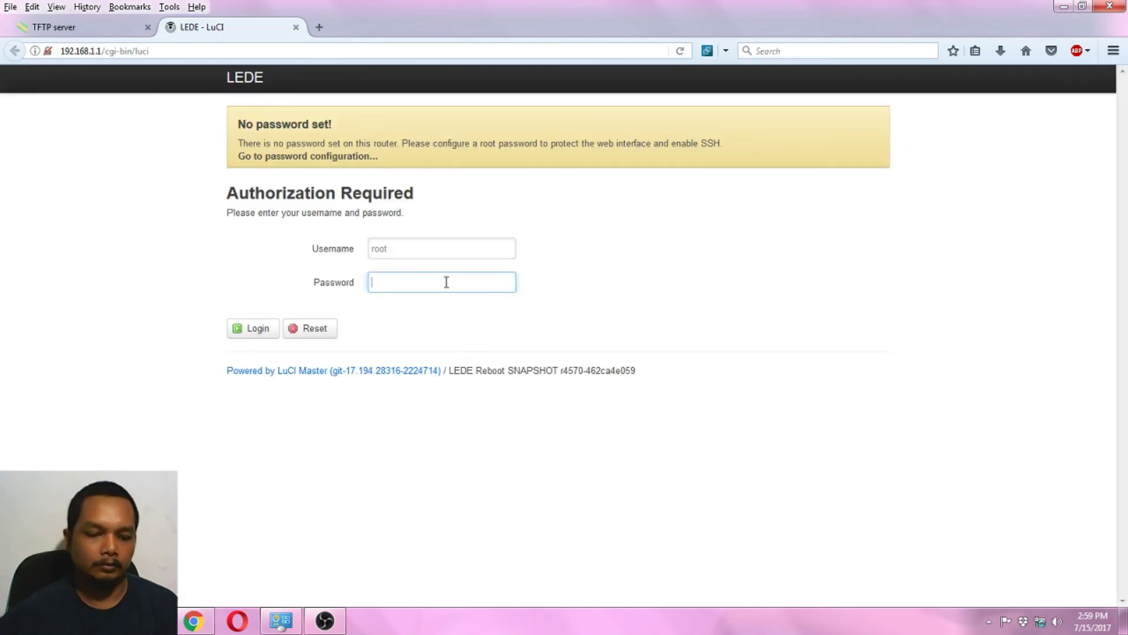
type("root")
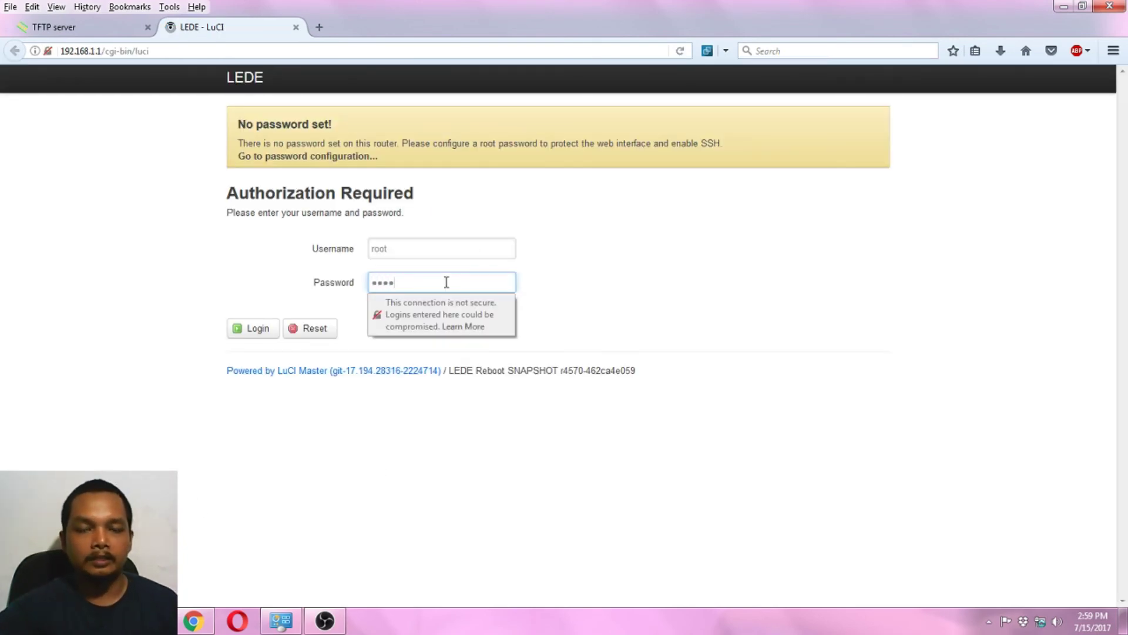
key("Return")
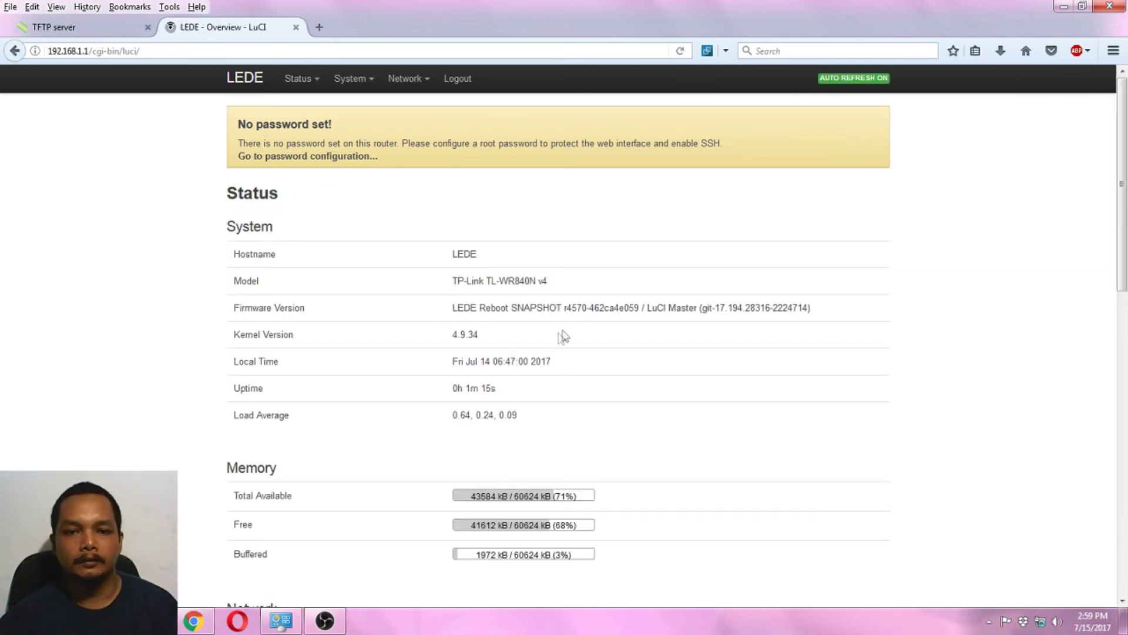
Review the LuCI Status overview and its Status, System, Network menus, then return to Facebook.
scroll(554, 343, "down", 3)
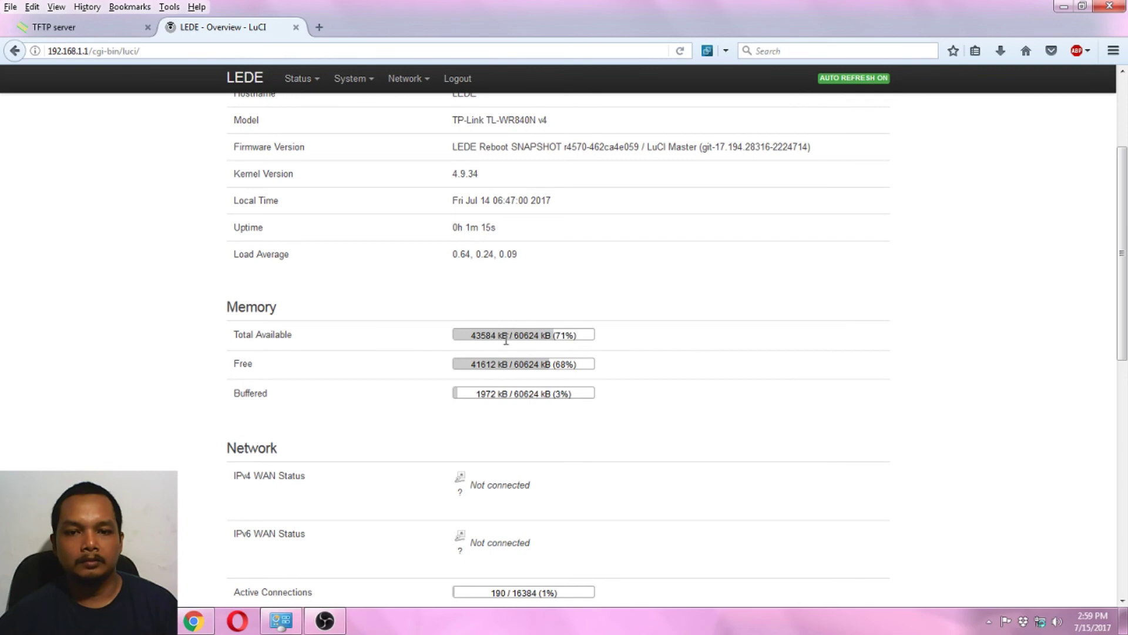
scroll(509, 350, "down", 6)
scroll(511, 358, "up", 4)
scroll(524, 352, "down", 9)
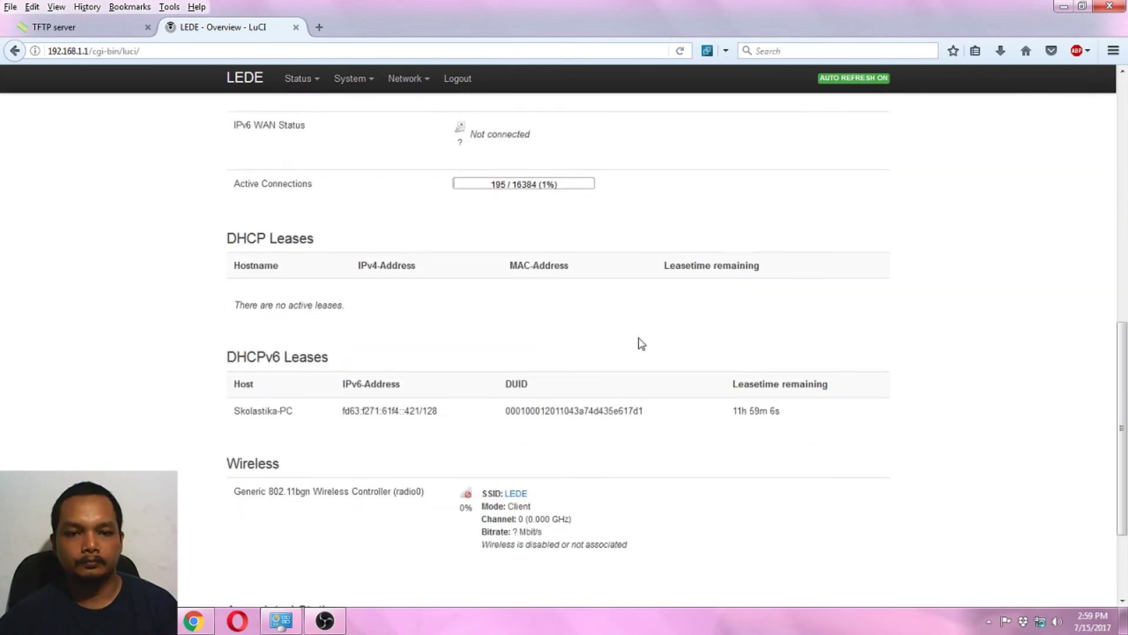
scroll(405, 329, "up", 9)
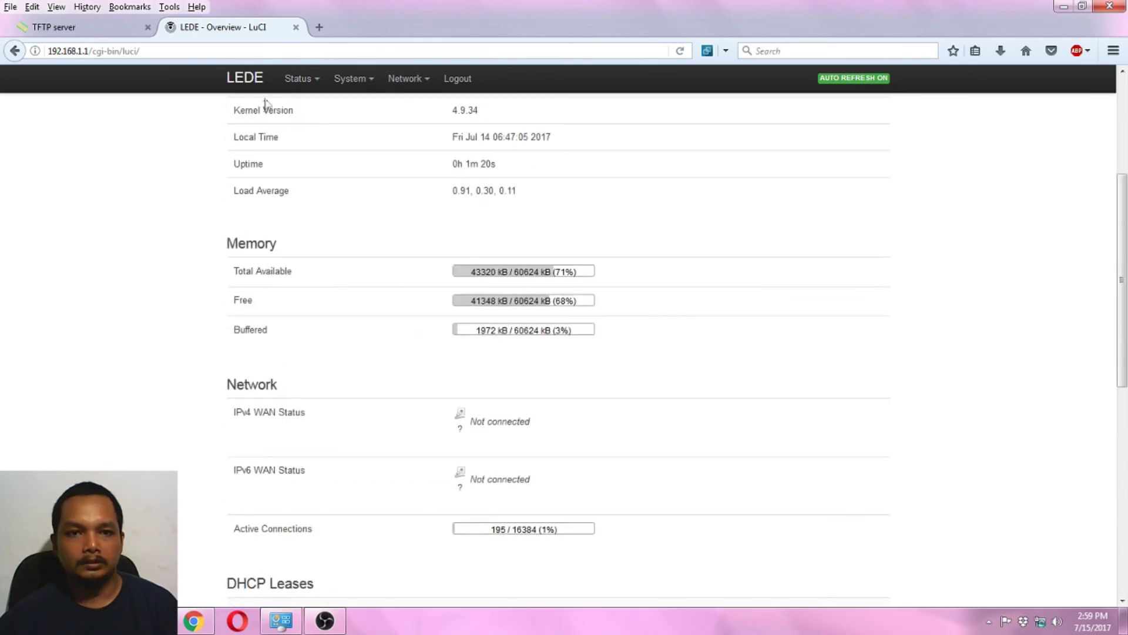
mouse_move(325, 93)
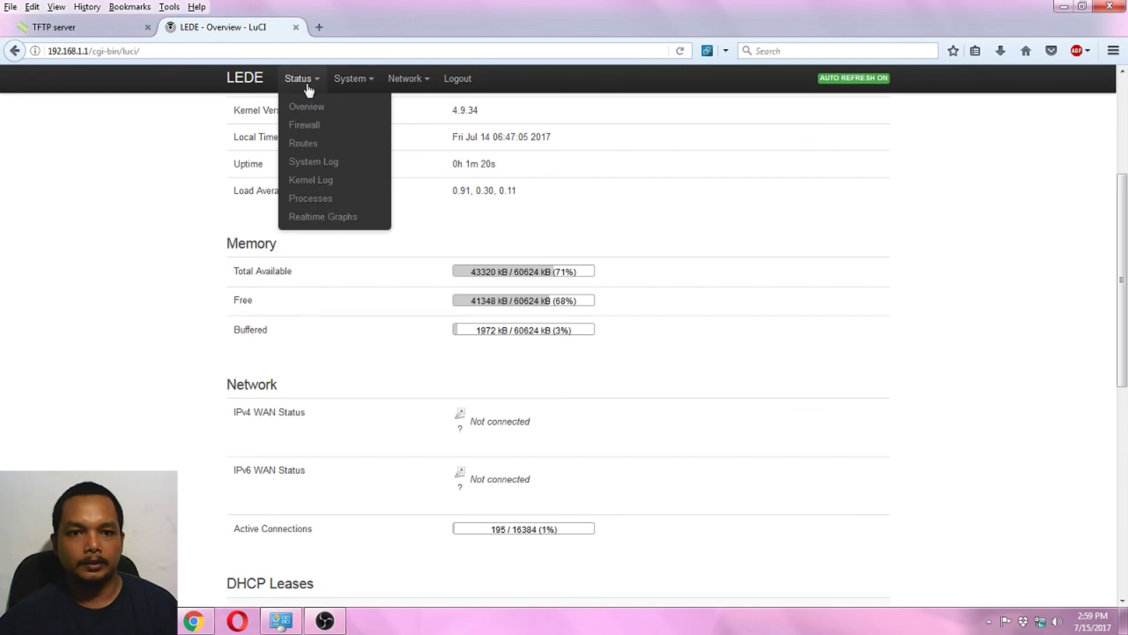
mouse_move(358, 89)
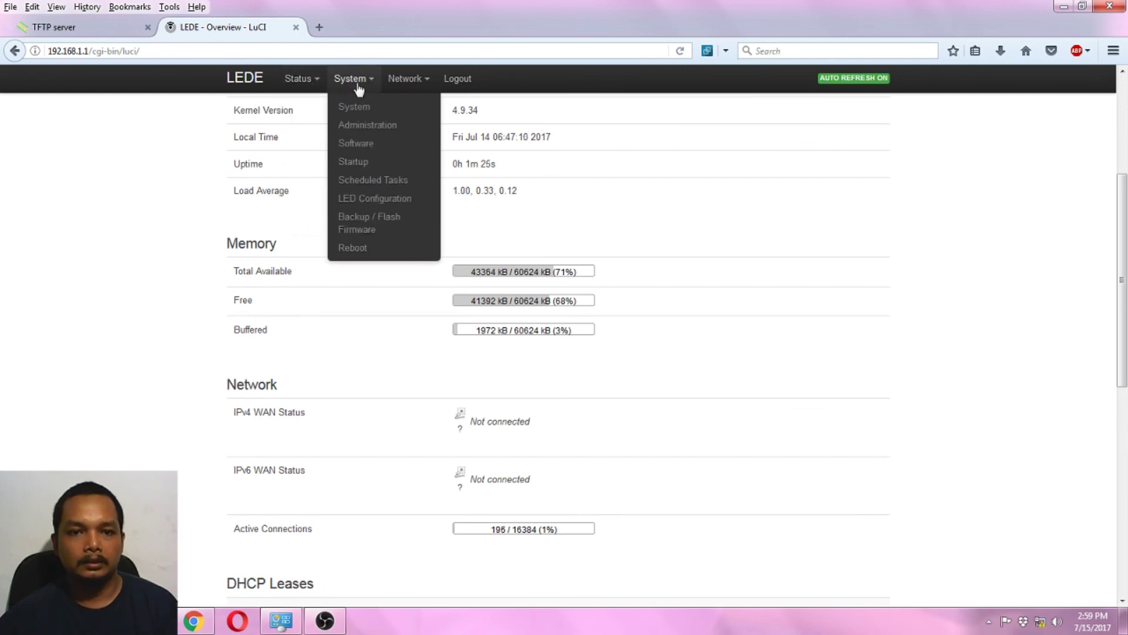
mouse_move(397, 86)
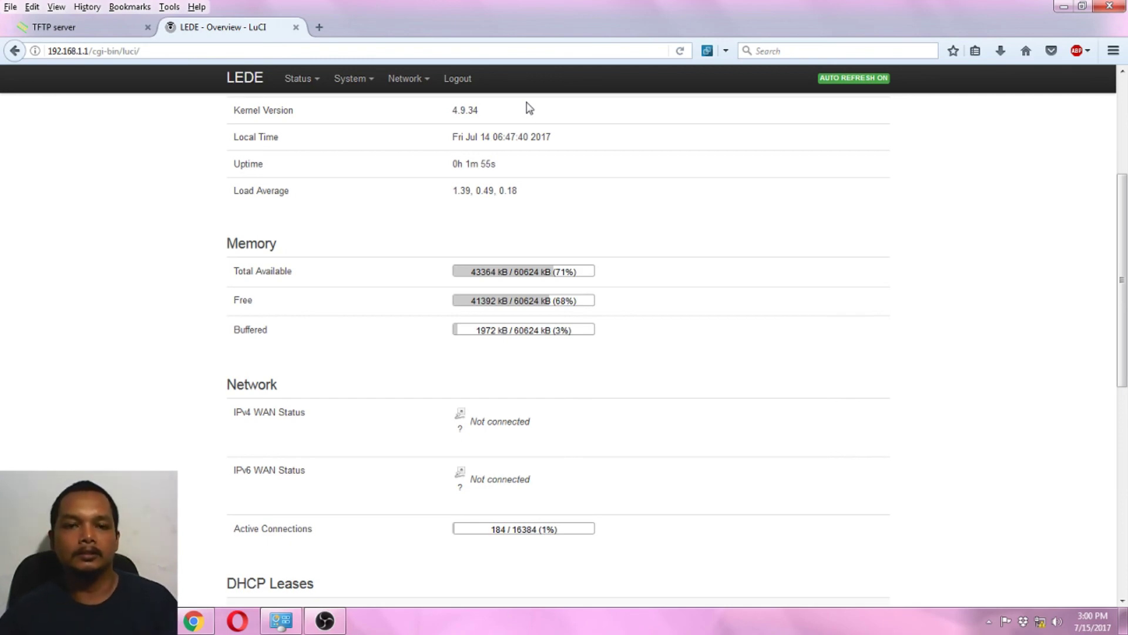
left_click(194, 621)
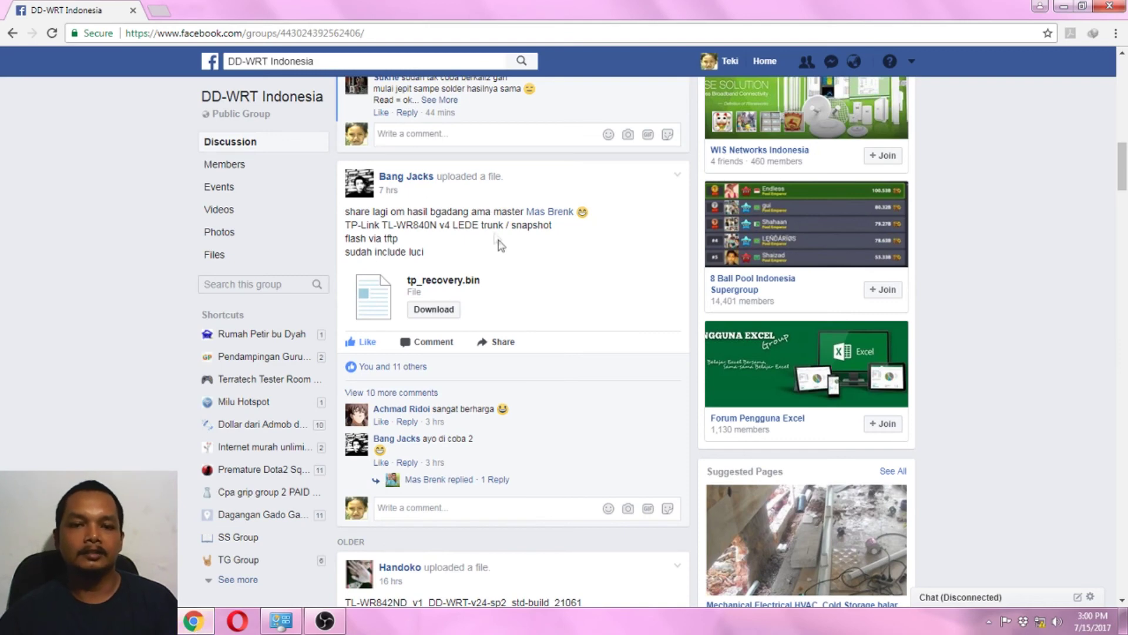